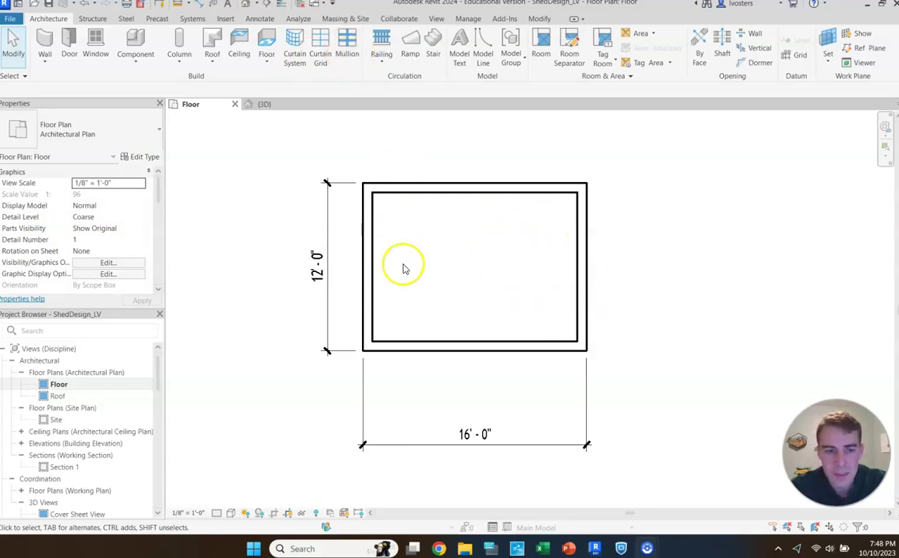
Step: Scroll the Project Browser down toward the 3D Views
scroll(70, 414, down, 3)
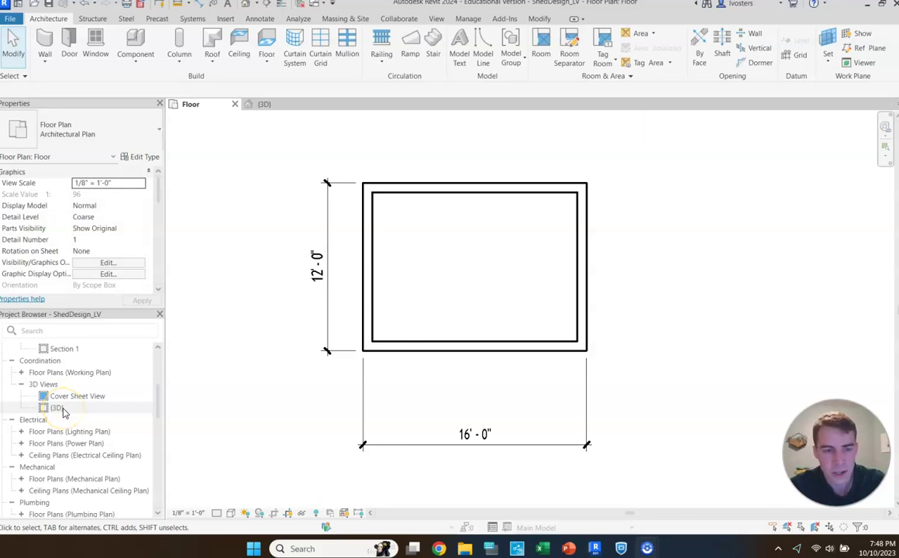
Step: Open the {3D} view in its own tab and save the project from the reminder dialog
double_click(62, 409)
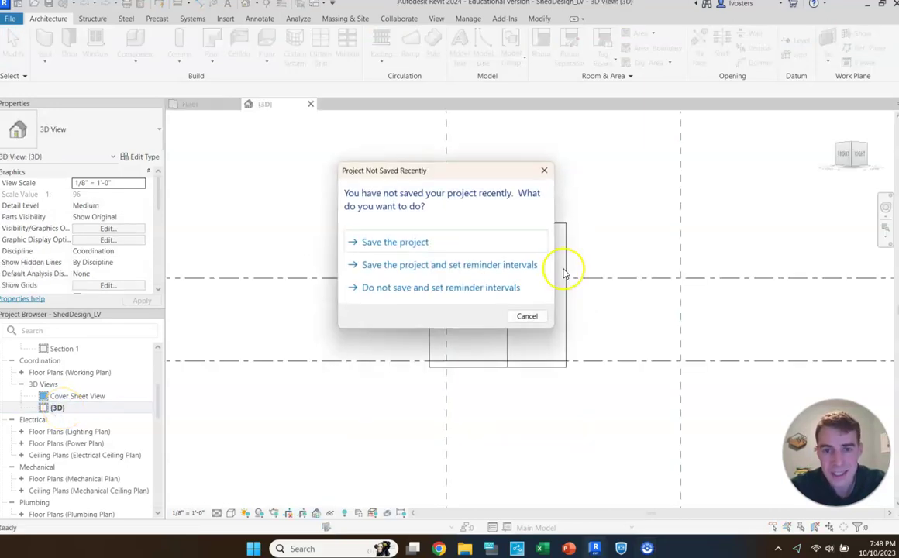
click(402, 244)
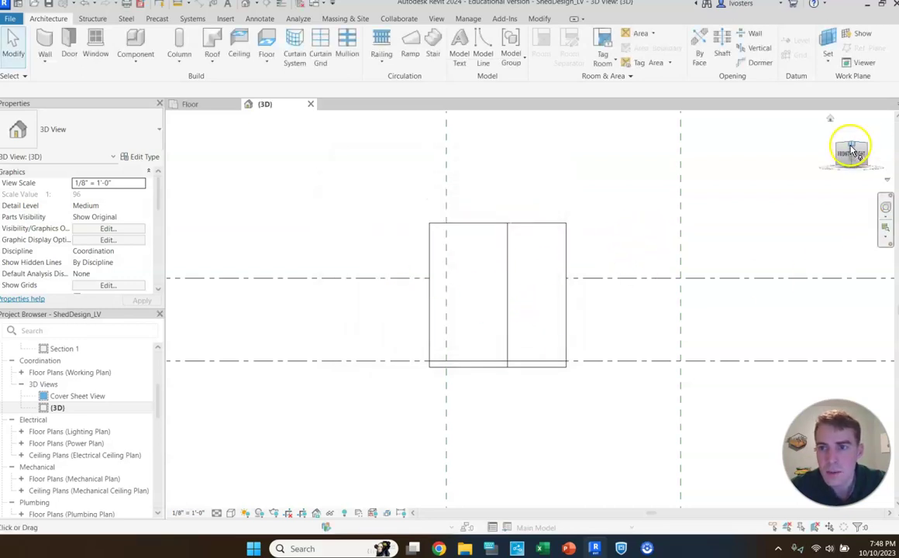
scroll(66, 381, up, 2)
scroll(65, 388, up, 2)
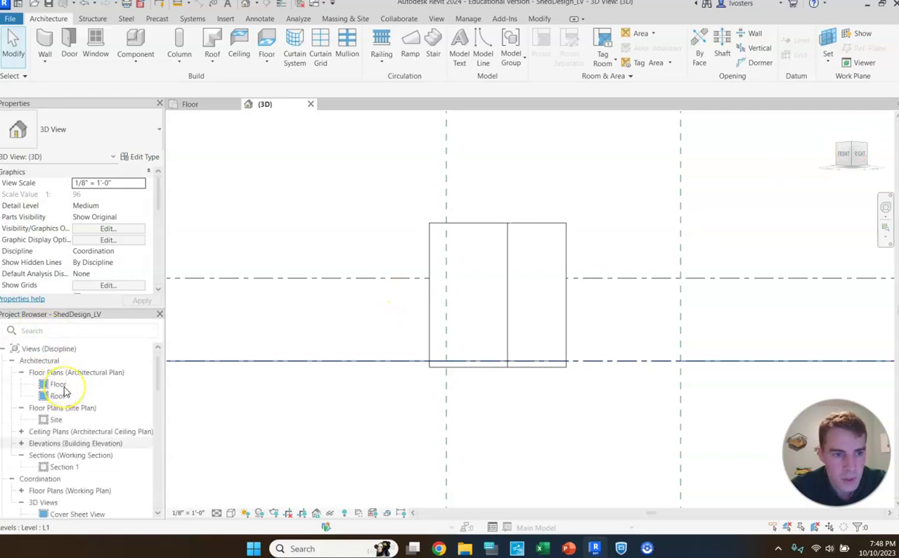
scroll(66, 384, down, 2)
scroll(31, 334, down, 2)
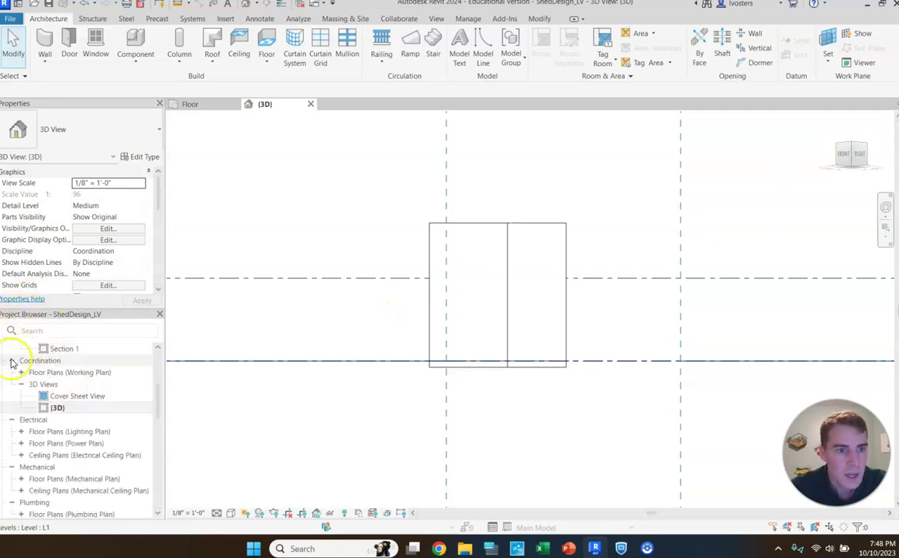
scroll(94, 382, down, 3)
scroll(73, 400, down, 2)
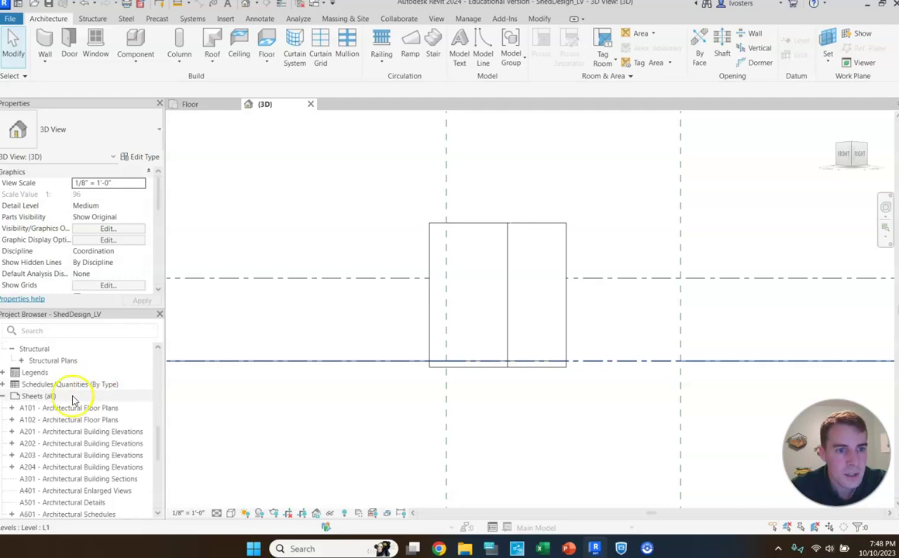
scroll(74, 397, up, 2)
scroll(72, 395, up, 2)
scroll(66, 365, up, 2)
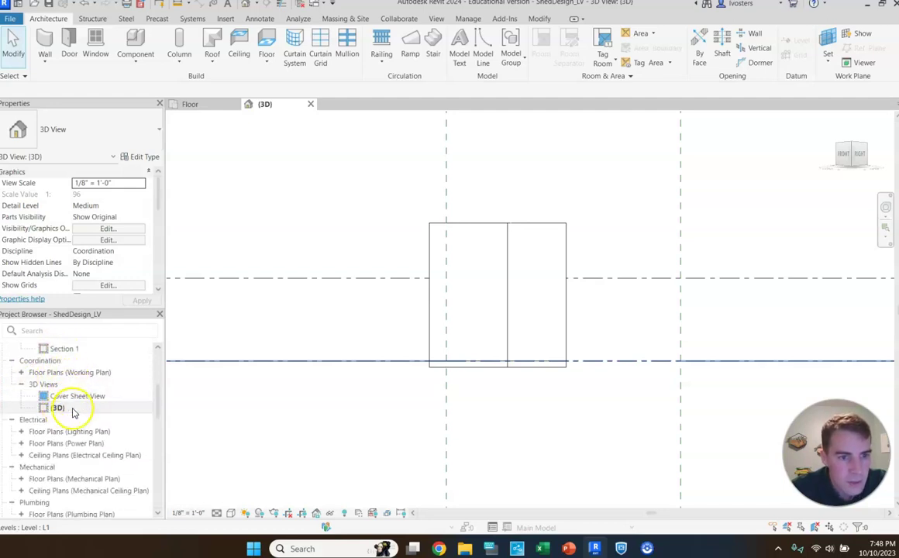
click(65, 408)
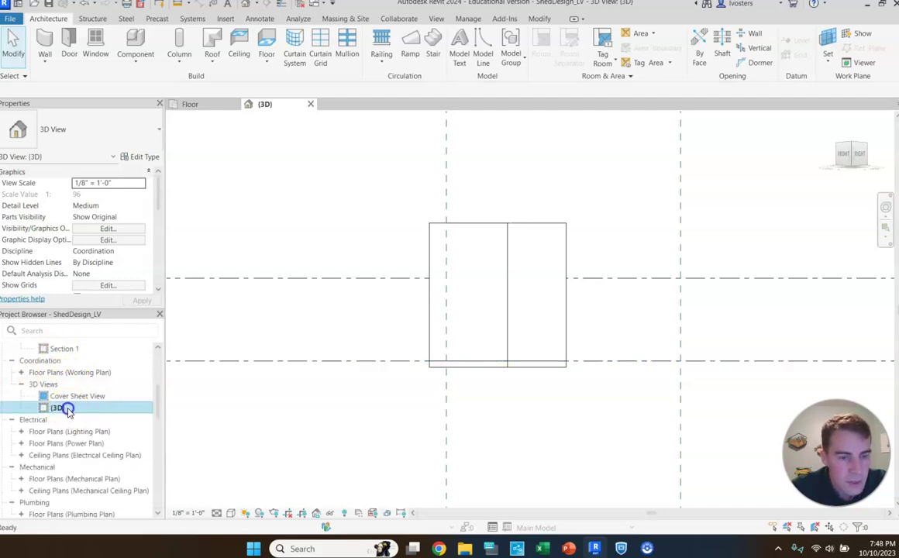
Step: Alternate the ViewCube between corner and Top views, then zoom in on the floor boards
click(857, 152)
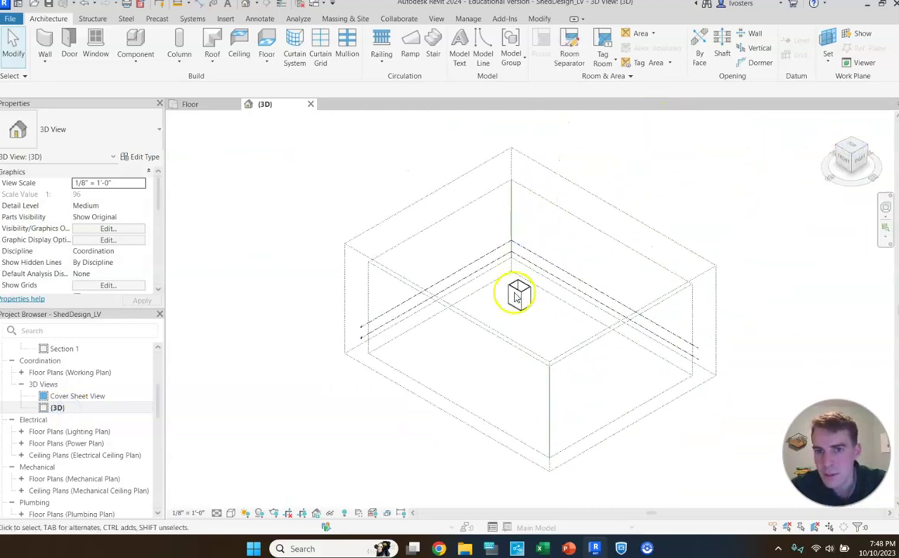
click(852, 144)
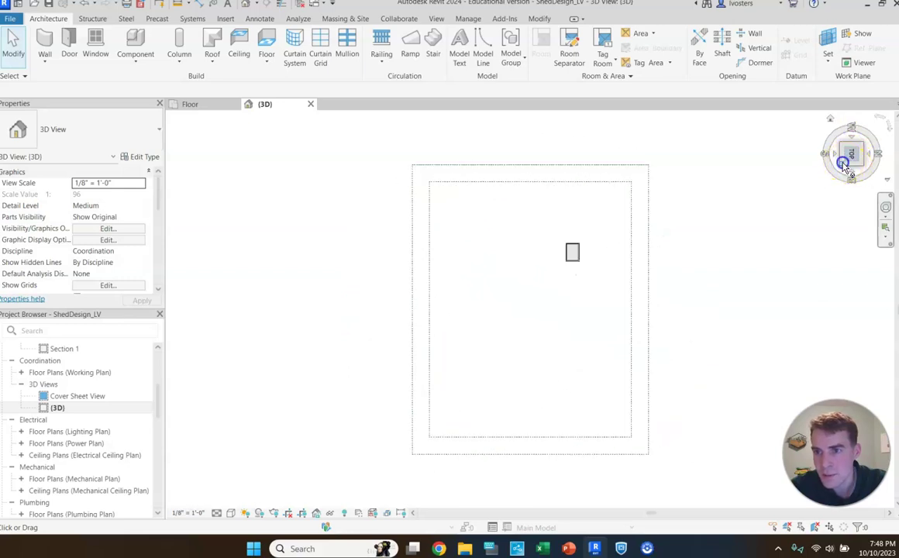
click(845, 165)
scroll(543, 287, up, 5)
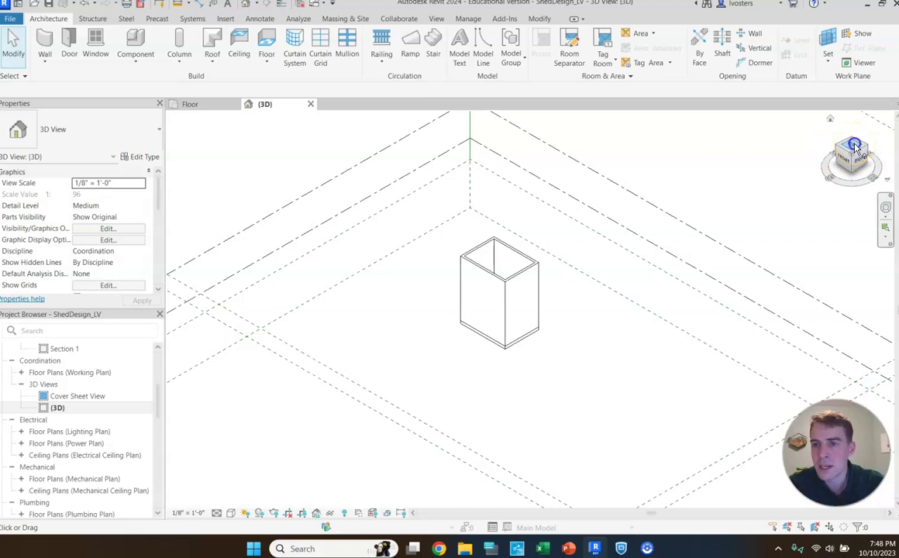
click(855, 147)
scroll(582, 227, up, 3)
scroll(543, 318, up, 5)
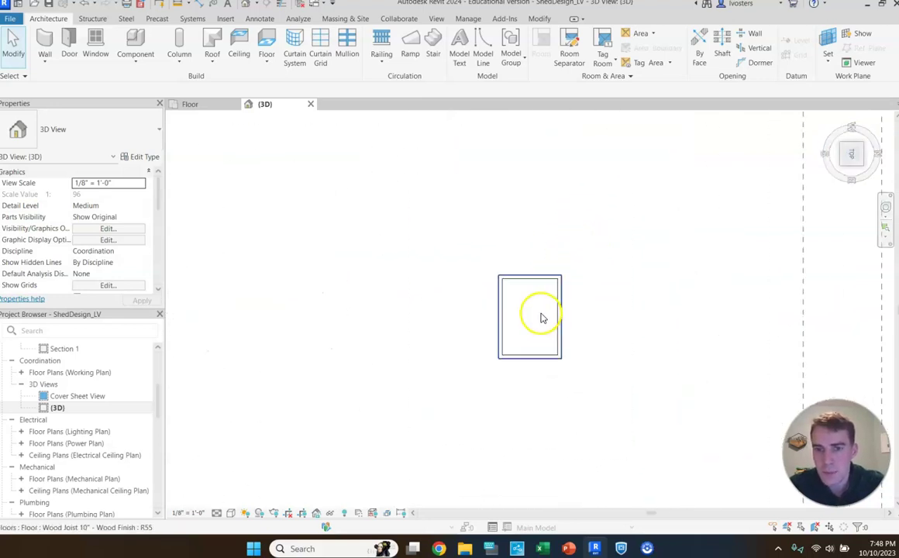
scroll(543, 318, up, 3)
scroll(542, 320, up, 1)
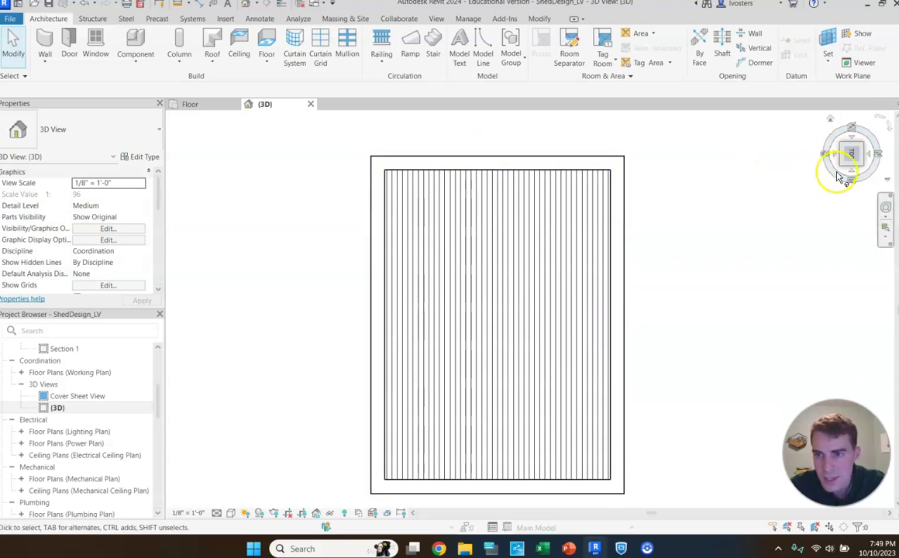
scroll(518, 335, down, 1)
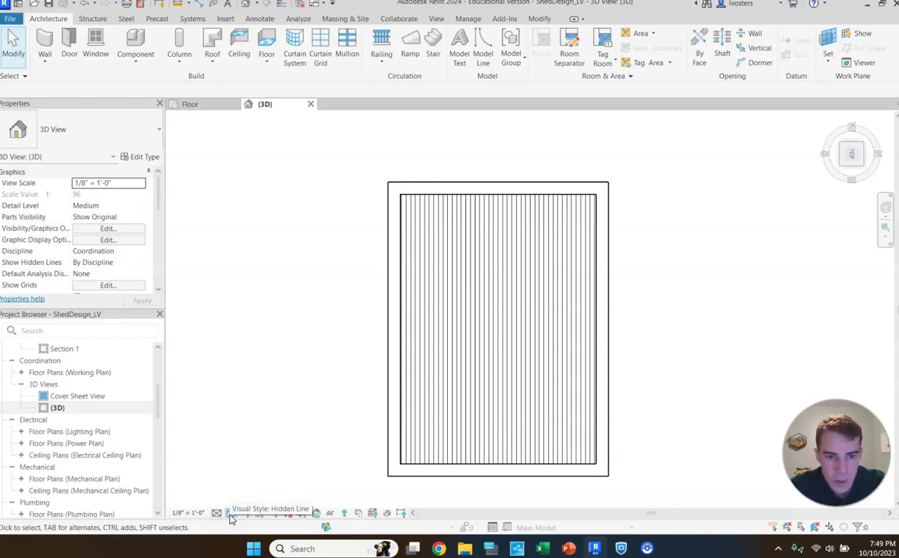
Step: Set the visual style to Shaded and centre the brown floor in a top-down view
click(229, 515)
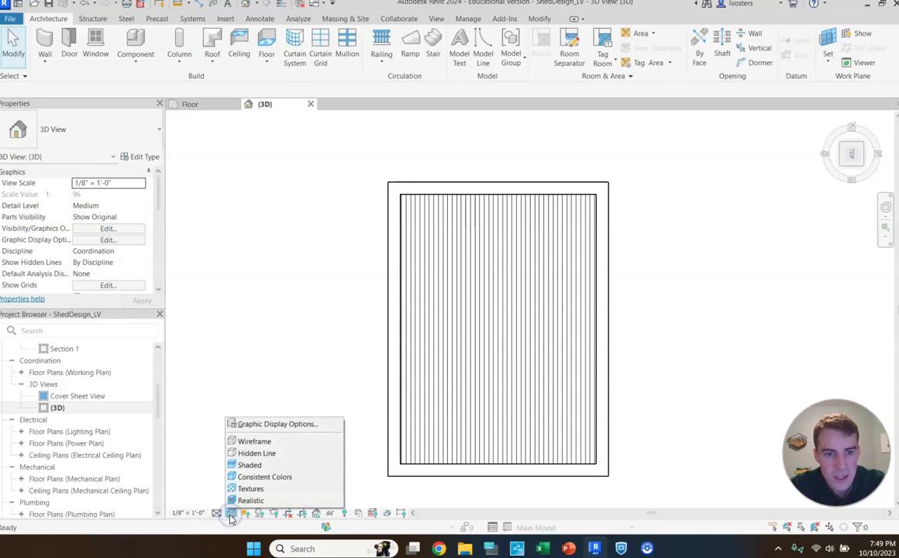
click(260, 466)
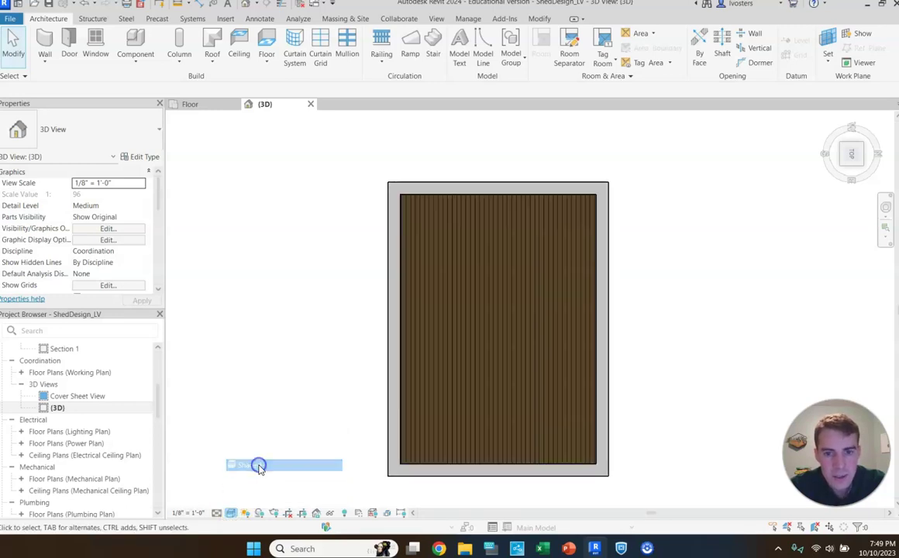
mouse_move(851, 155)
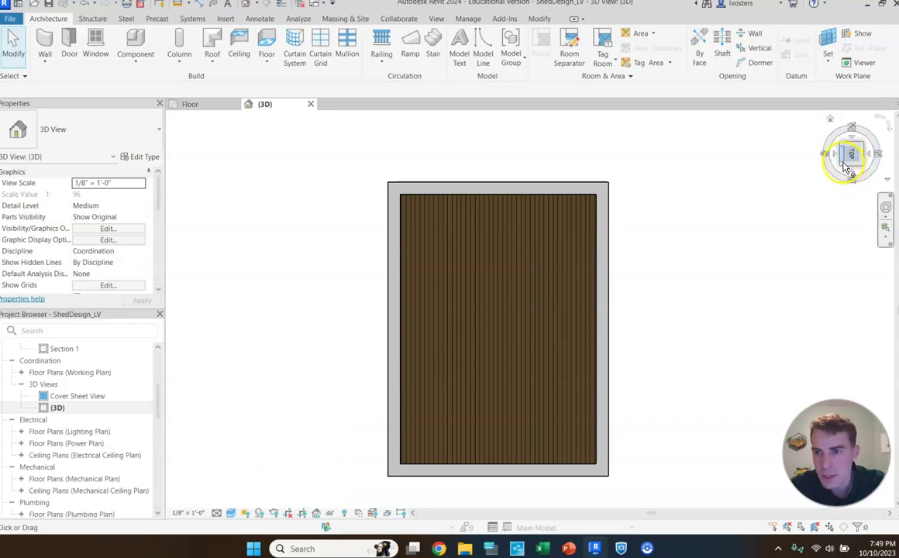
click(846, 171)
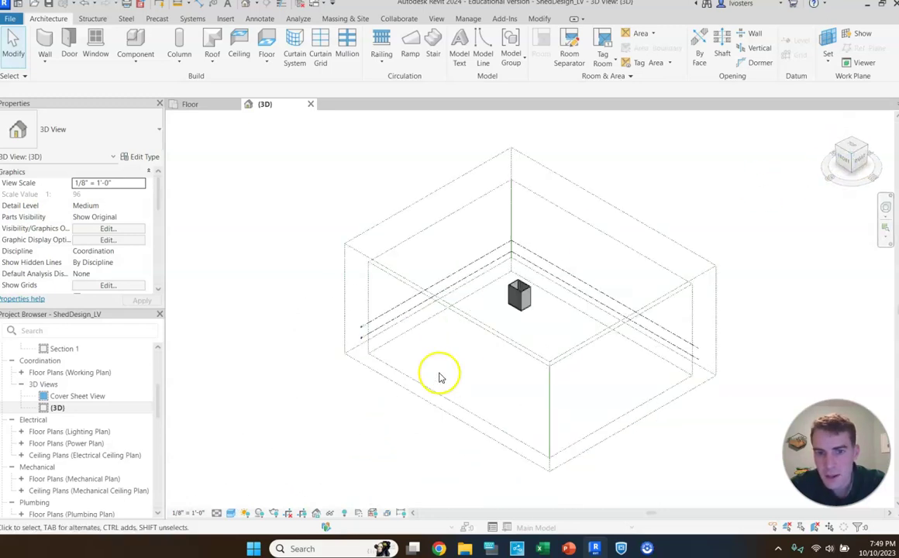
scroll(536, 297, up, 3)
scroll(532, 297, up, 3)
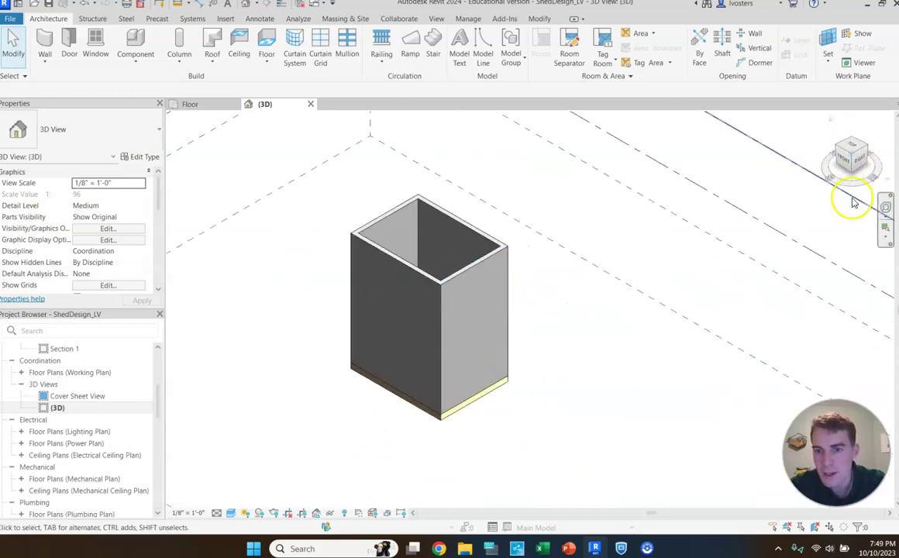
click(855, 148)
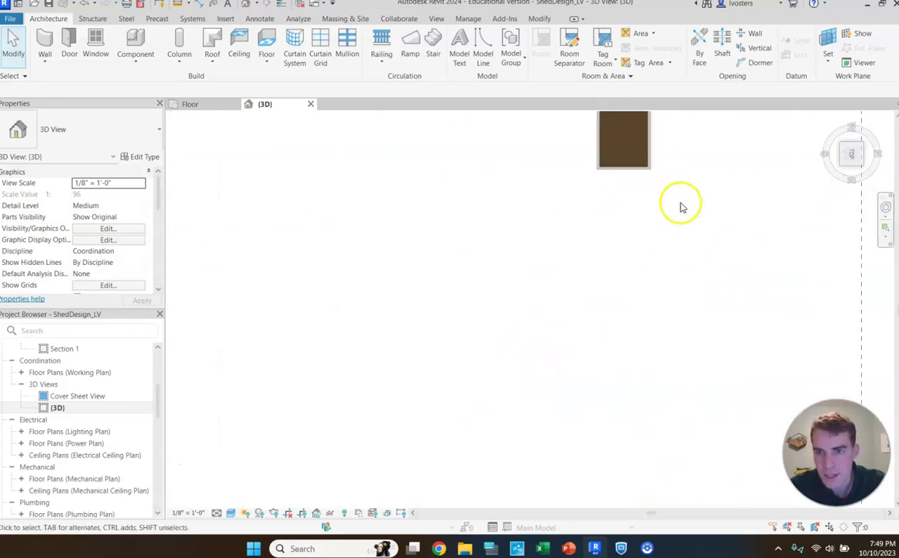
mouse_move(680, 205)
middle_down()
mouse_move(648, 166)
mouse_move(548, 402)
middle_up()
scroll(488, 326, up, 3)
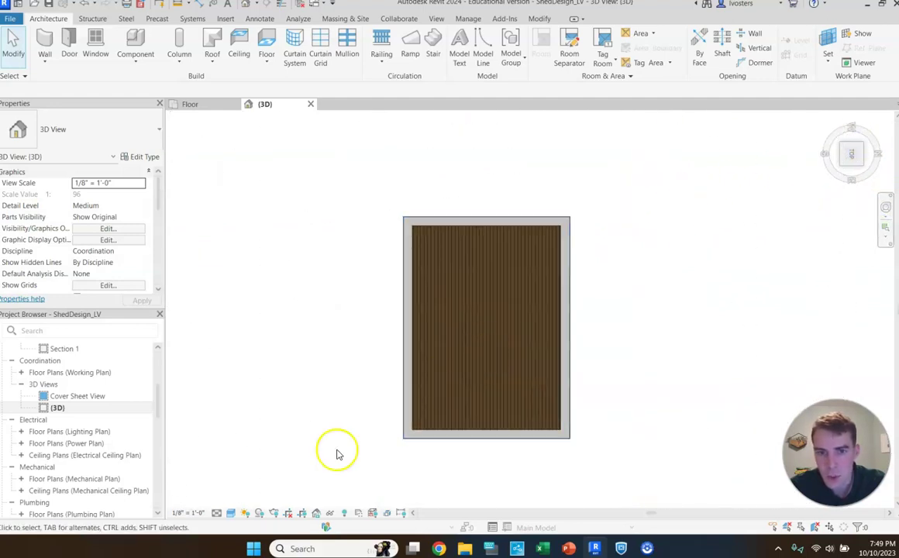
Step: Switch the visual style to Realistic and orbit to check the walls in perspective
click(231, 512)
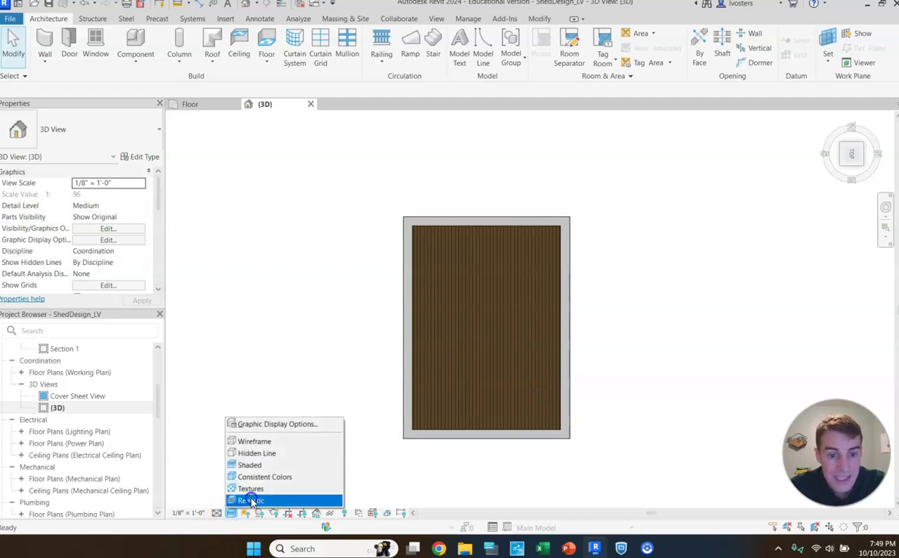
click(248, 500)
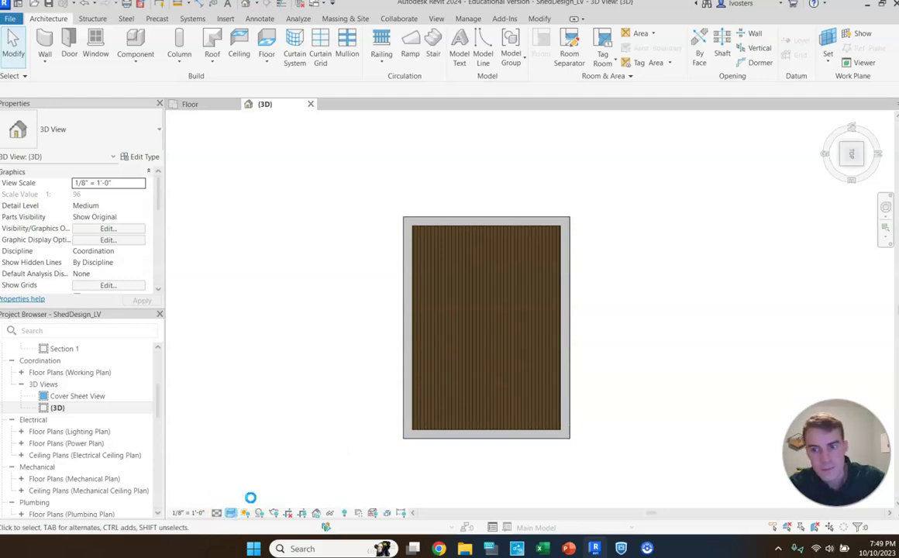
scroll(482, 327, up, 2)
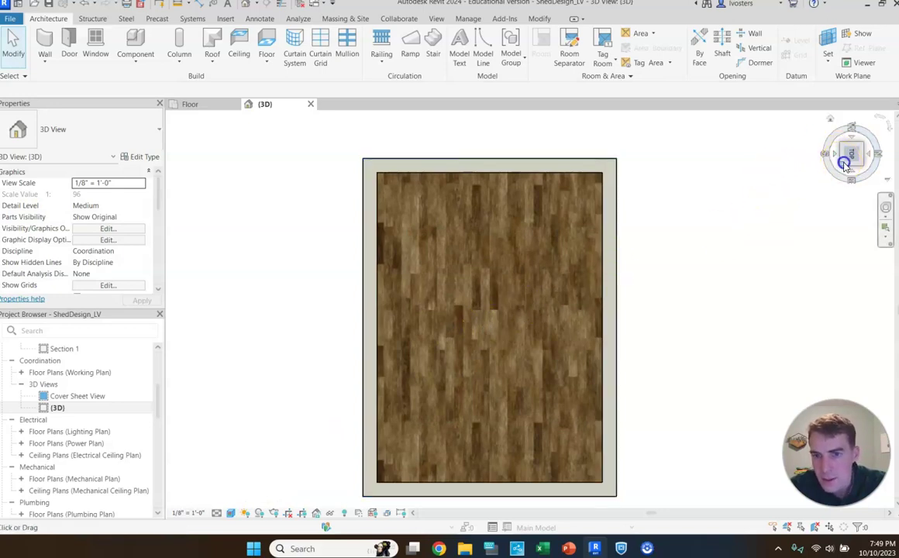
drag(845, 163, 462, 280)
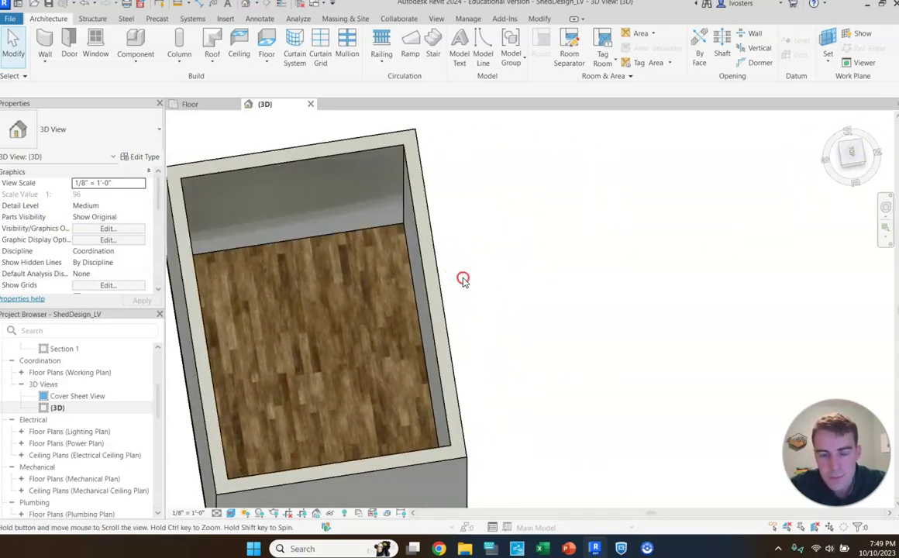
middle_drag(463, 281, 662, 277)
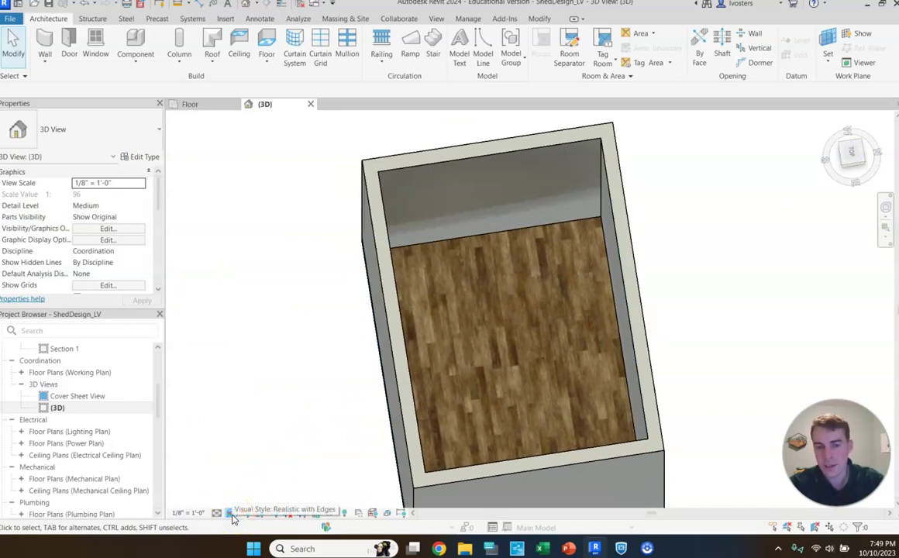
Step: Return to the Top view and centre the wood-plank floor up close
click(850, 154)
scroll(574, 264, up, 4)
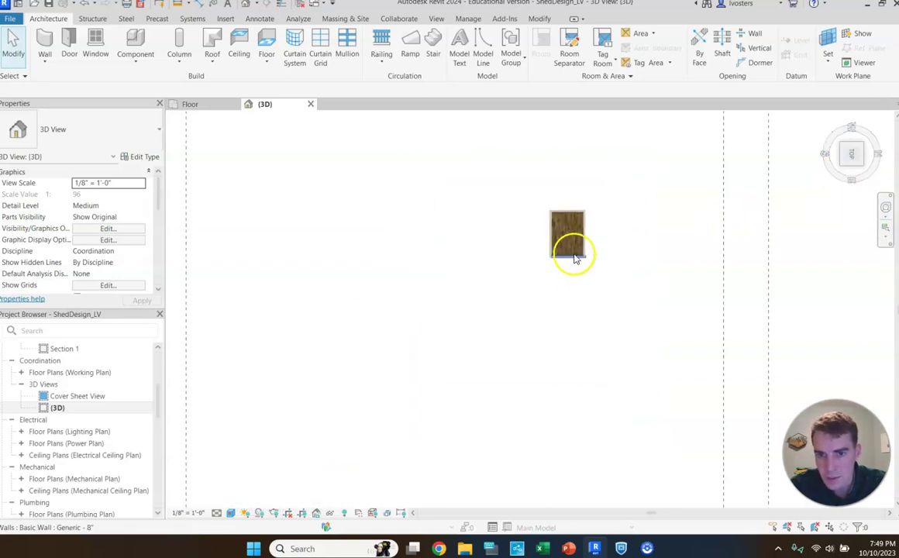
scroll(597, 233, up, 4)
middle_drag(628, 212, 580, 267)
scroll(580, 267, up, 2)
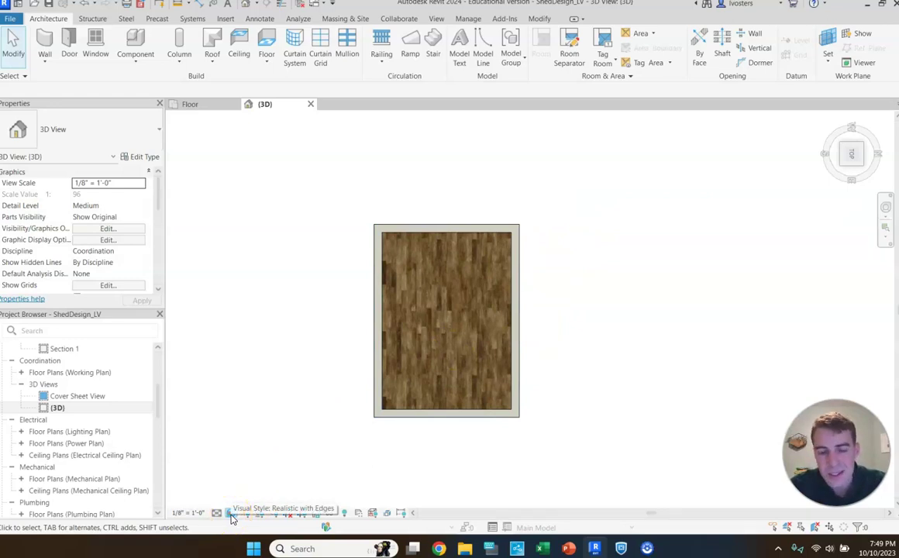
Step: Switch to Hidden Line style and view the walls zoomed in from a corner angle
click(230, 513)
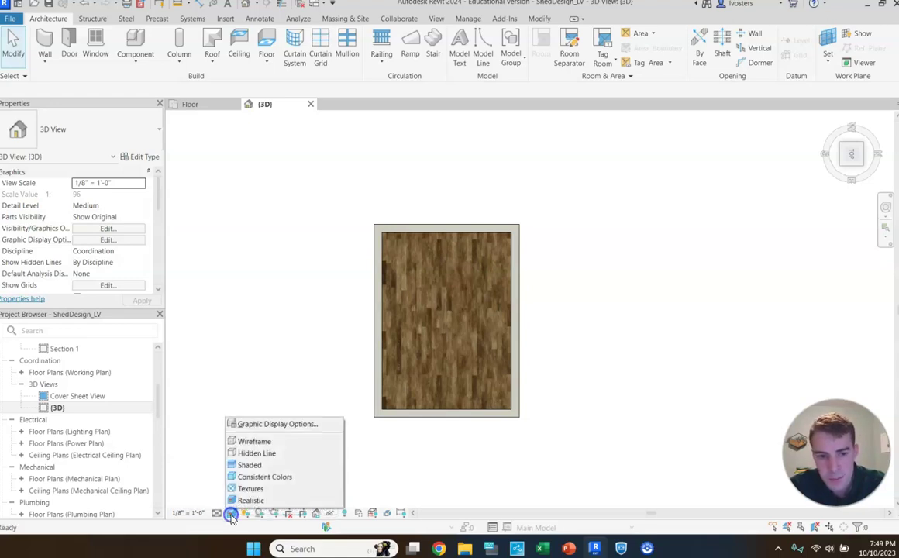
click(266, 456)
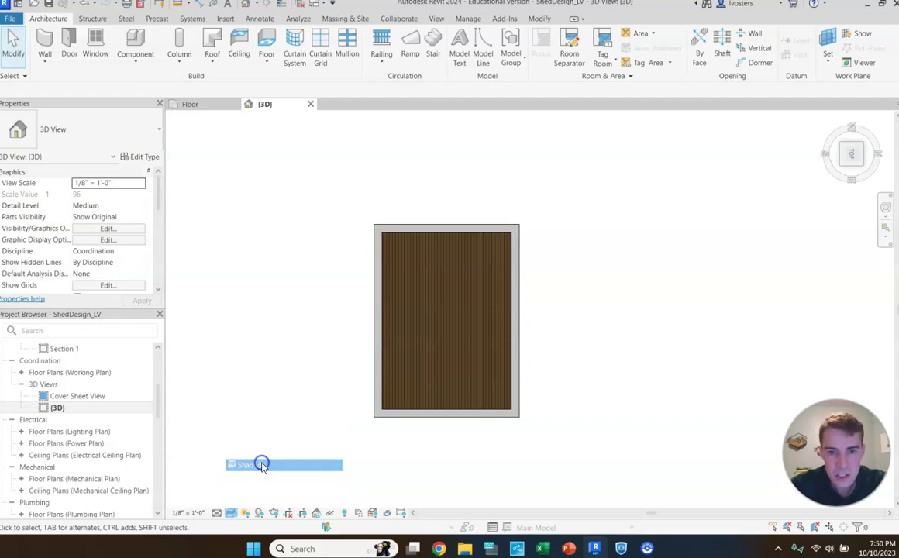
click(231, 514)
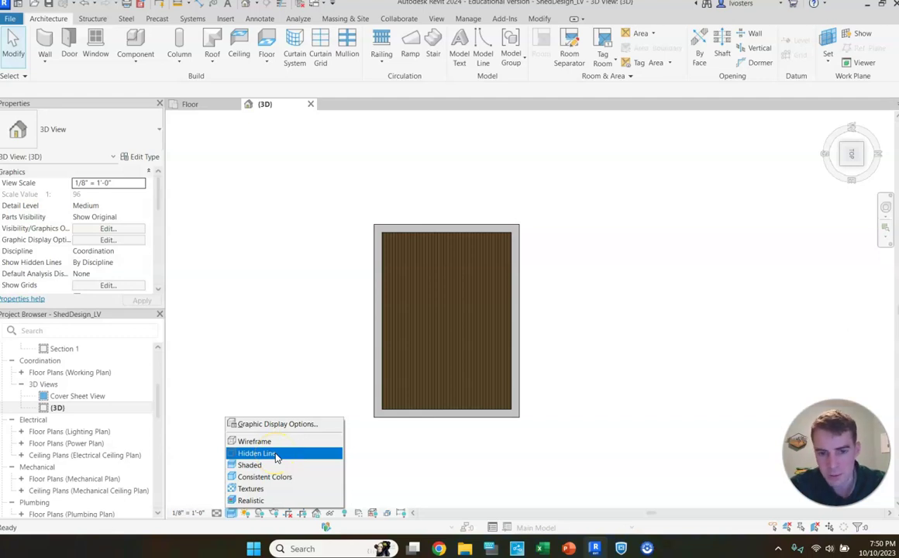
click(277, 456)
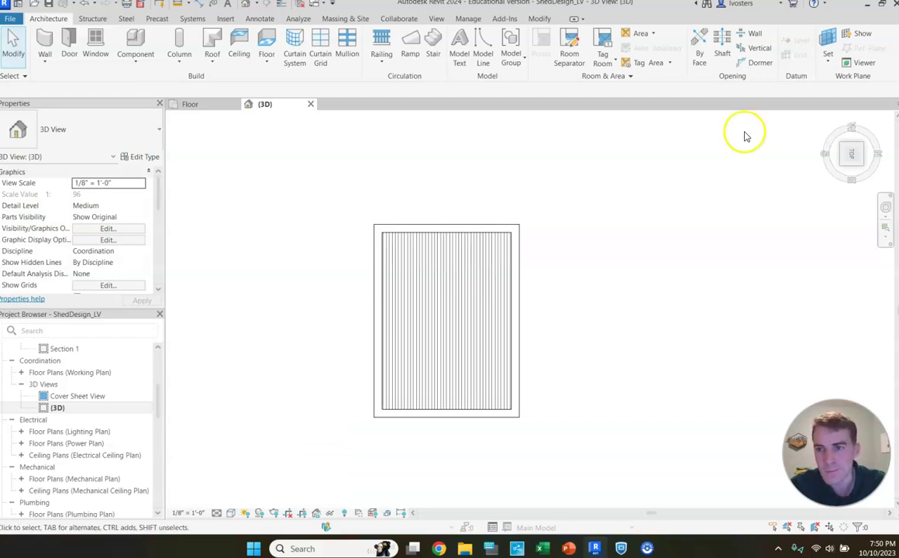
click(844, 162)
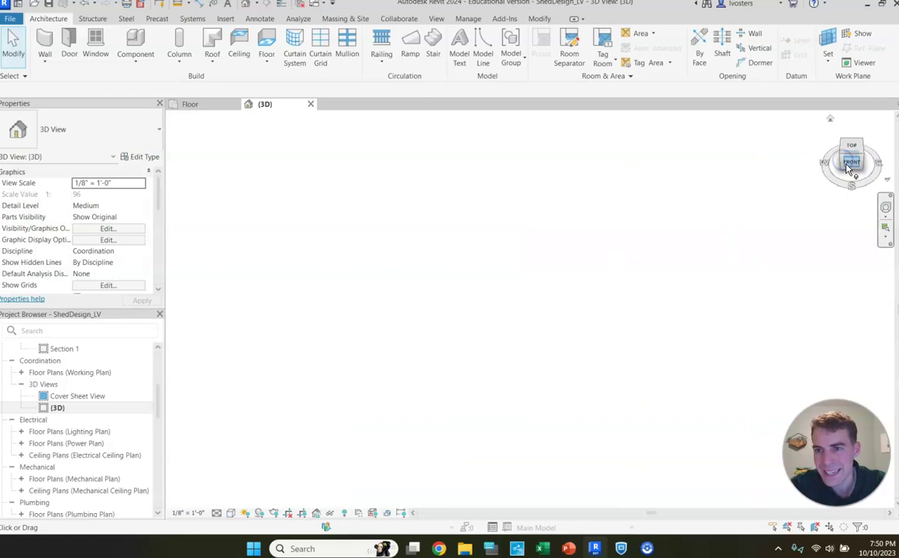
scroll(576, 262, up, 3)
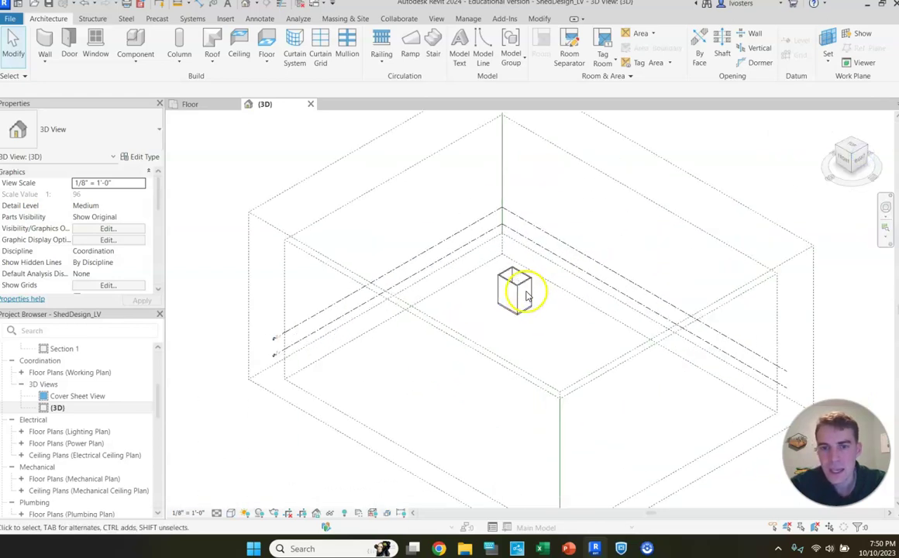
scroll(535, 283, up, 3)
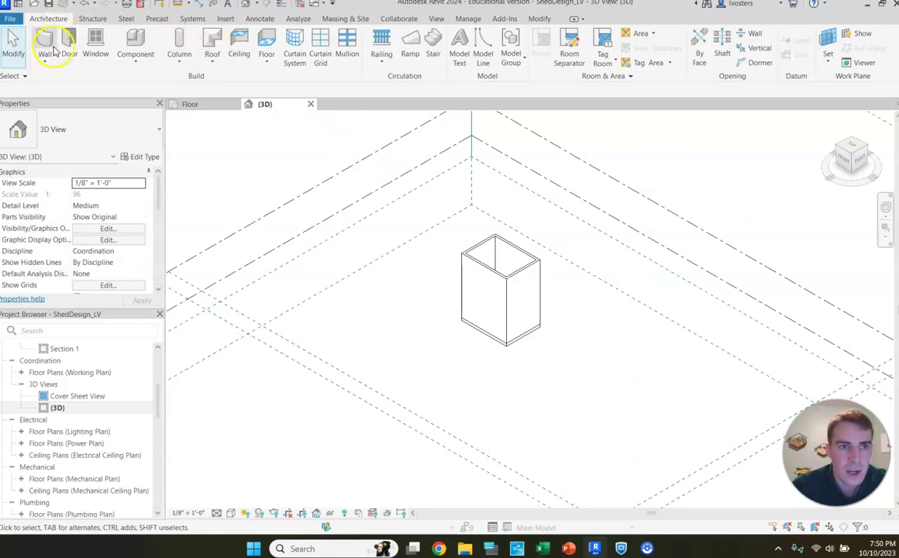
click(213, 43)
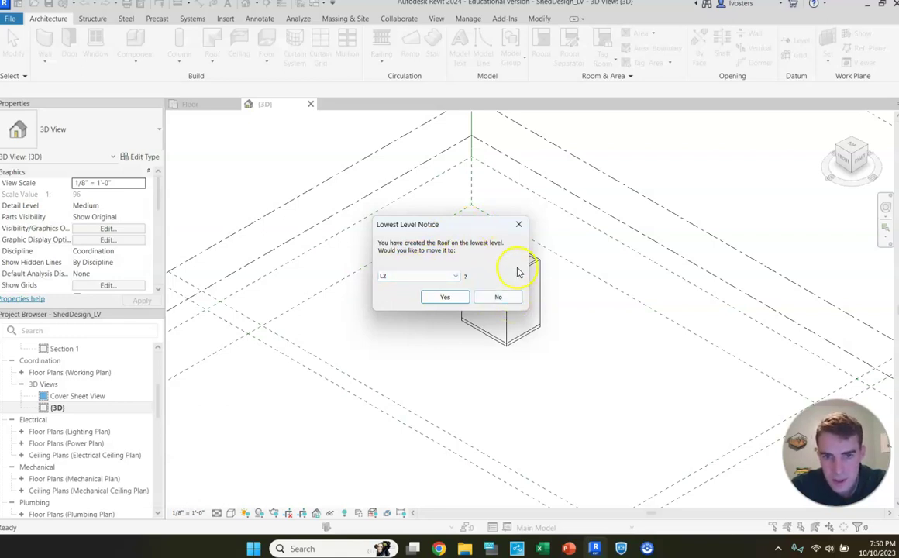
click(520, 225)
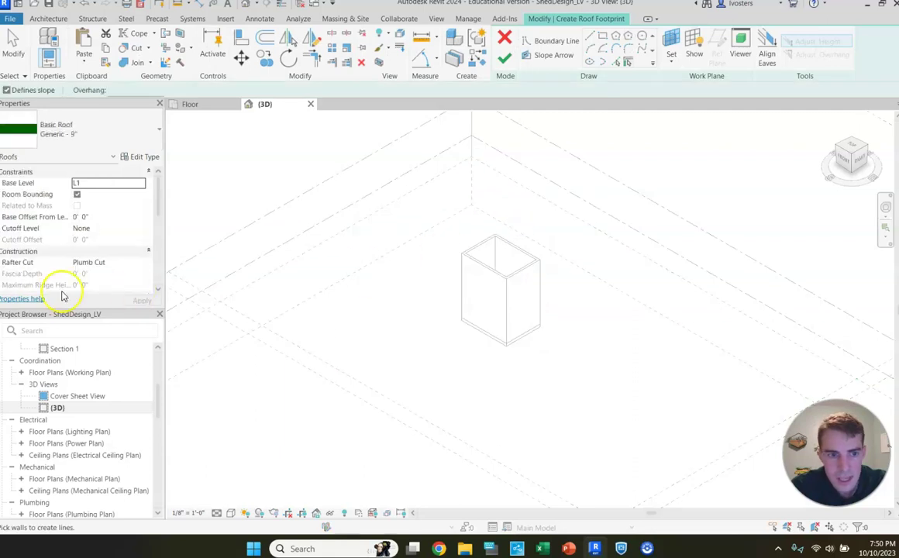
click(504, 37)
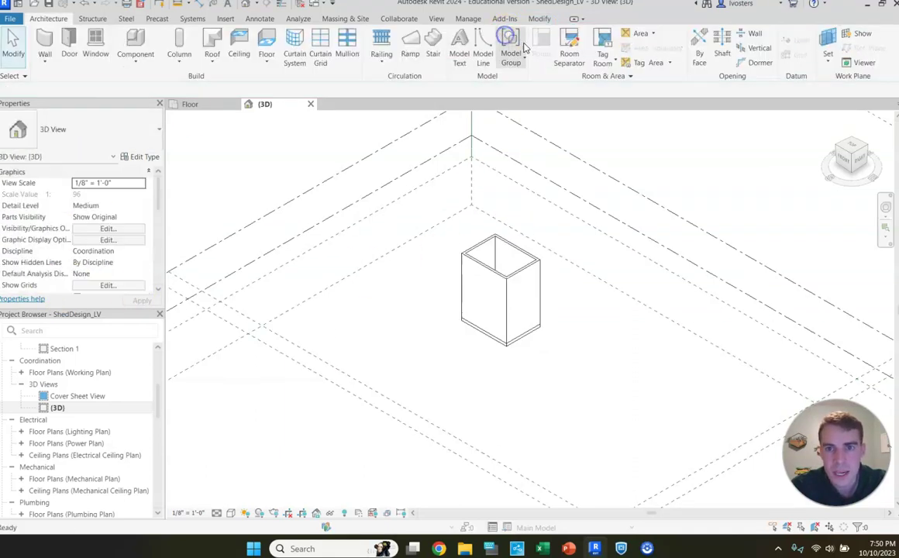
scroll(122, 372, up, 3)
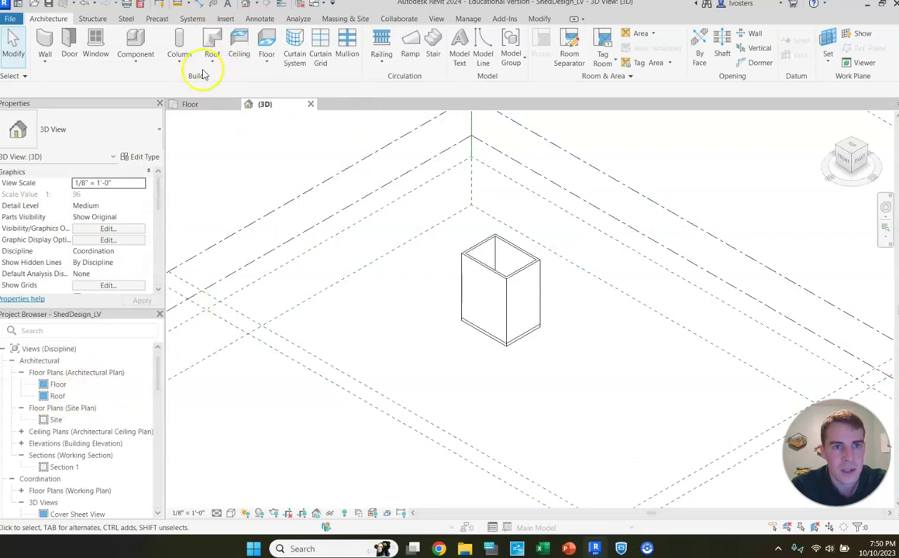
Step: Open the Roof floor plan, frame the shed walls, and start Roof by Footprint
double_click(60, 396)
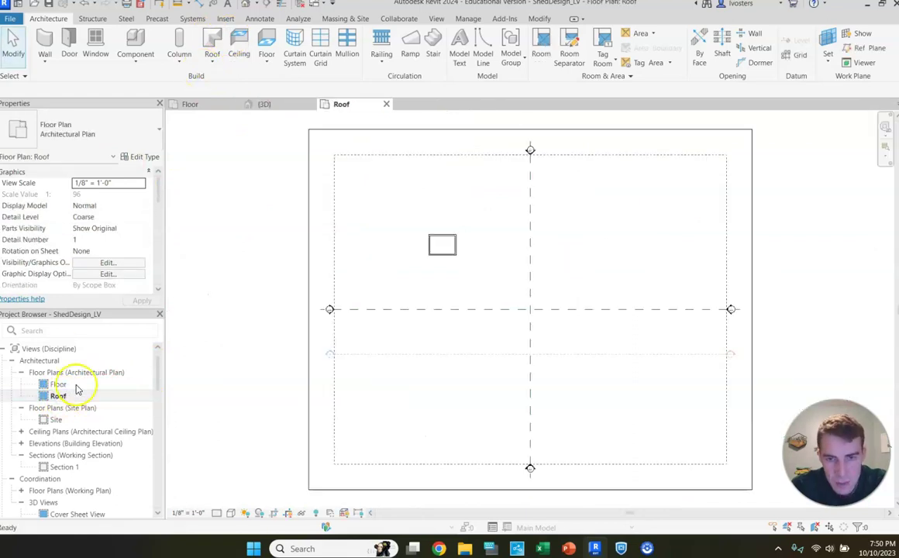
scroll(437, 249, up, 4)
scroll(494, 200, up, 1)
scroll(497, 203, up, 1)
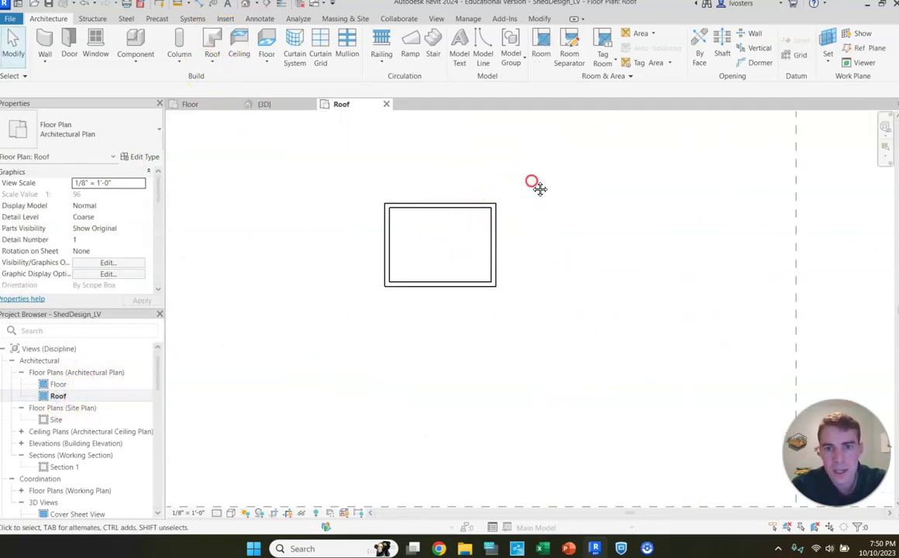
middle_drag(539, 189, 613, 299)
scroll(522, 275, up, 2)
scroll(540, 265, up, 2)
middle_drag(540, 266, 512, 158)
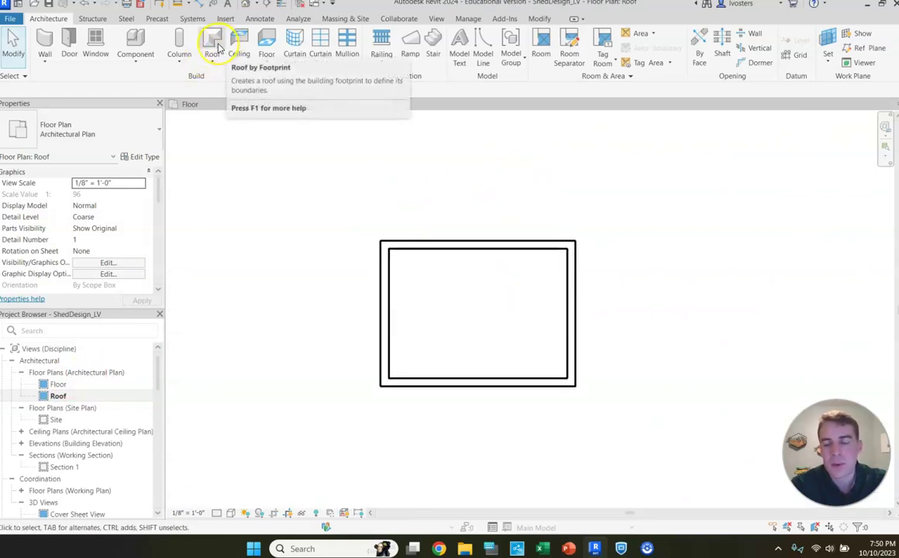
mouse_move(211, 45)
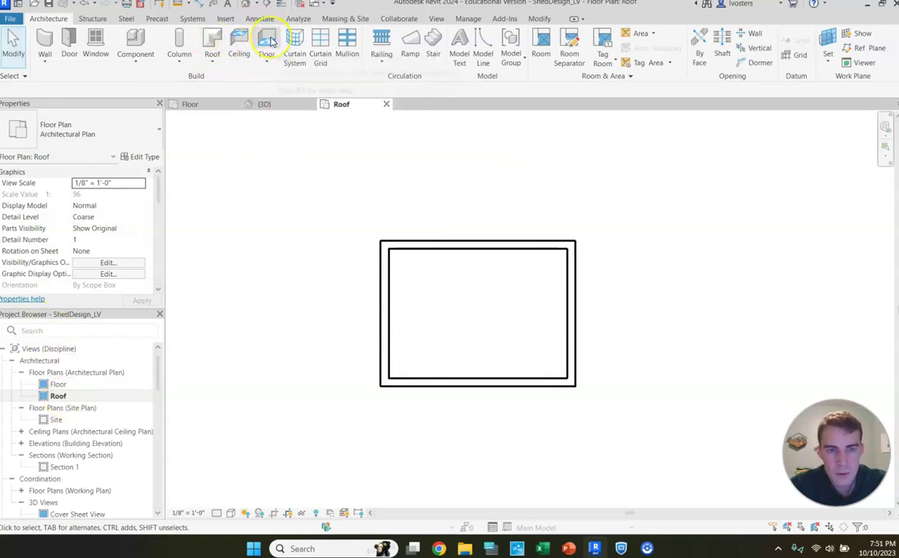
click(212, 41)
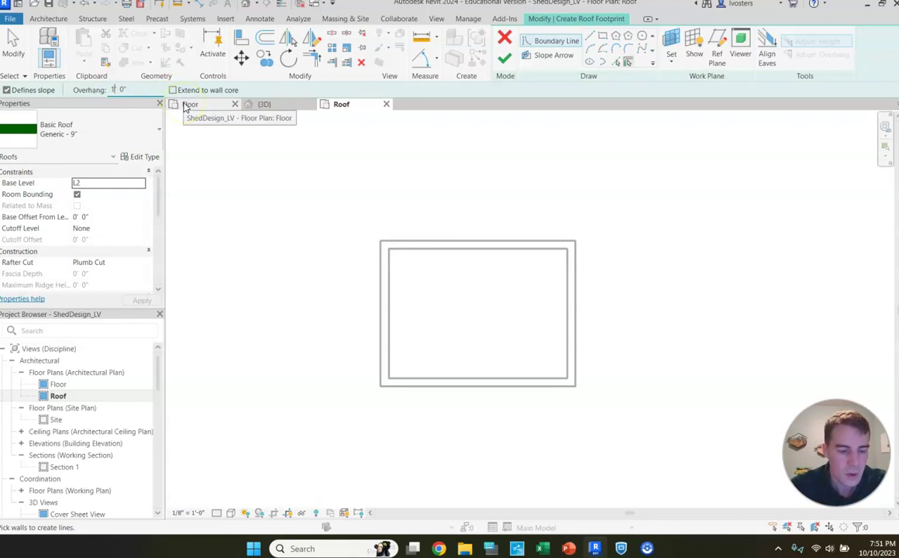
Step: Set a 1'-0" overhang and pick the top and bottom walls as 9"/12" sloped edges
click(100, 85)
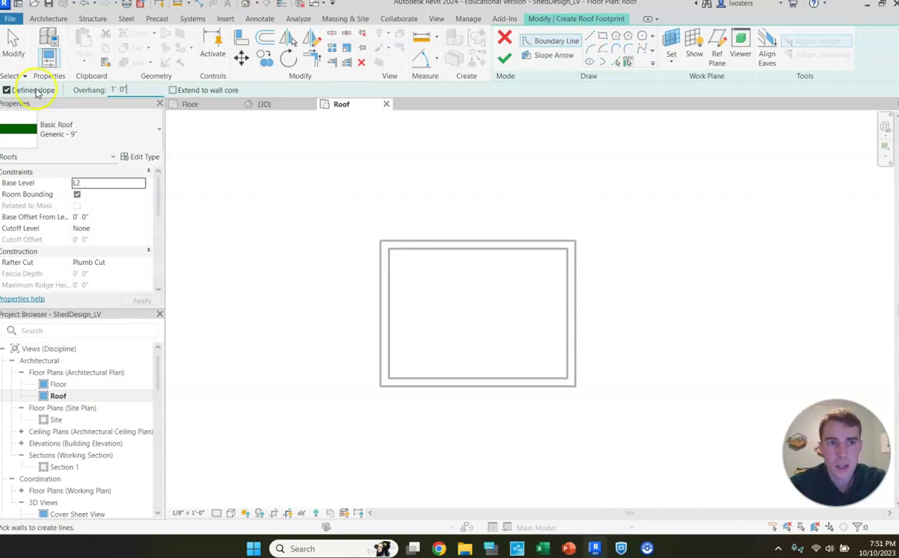
click(486, 253)
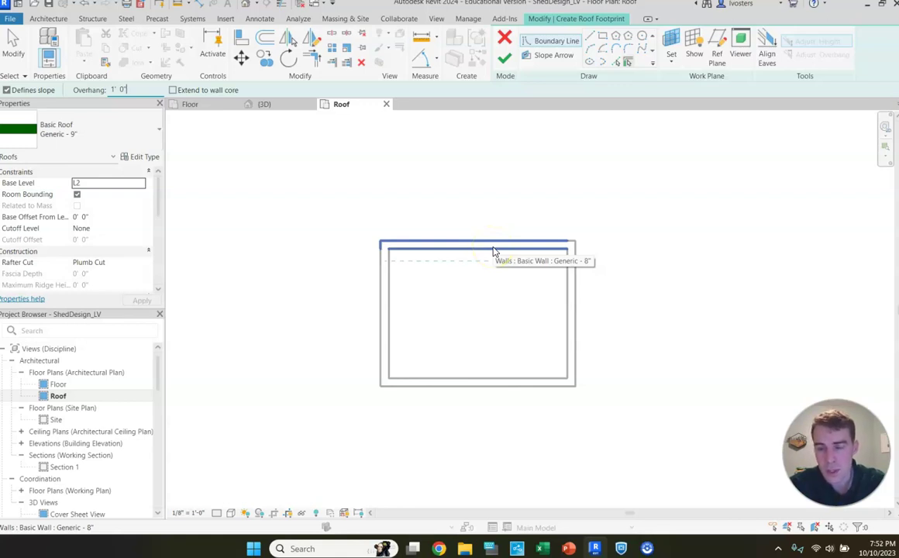
click(493, 248)
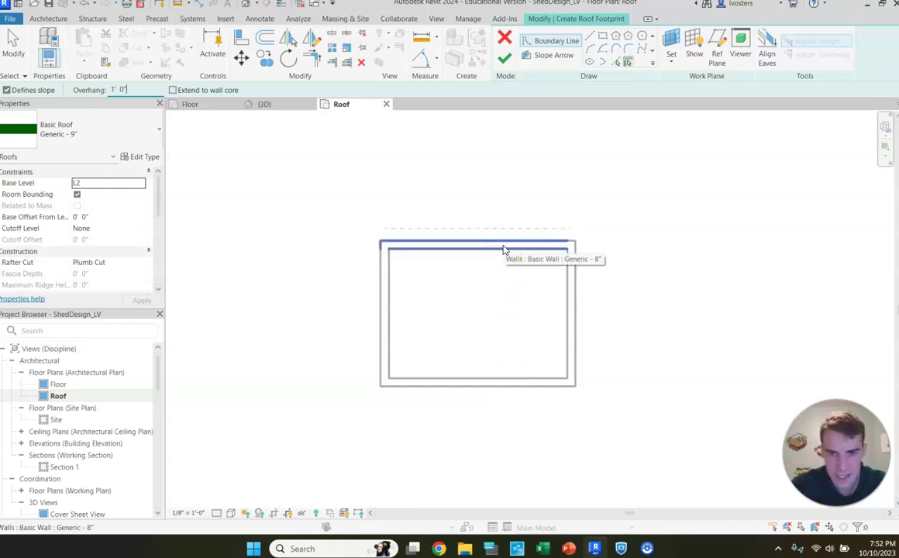
click(502, 254)
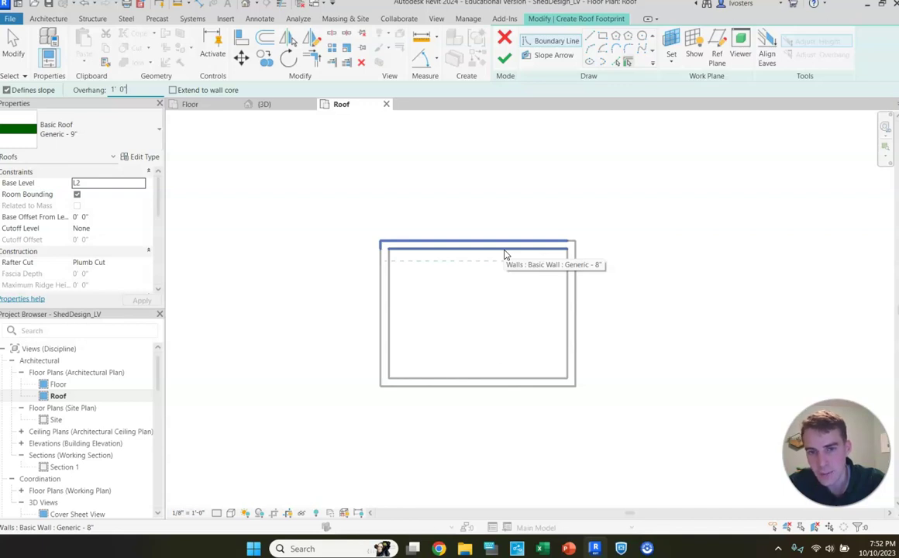
click(503, 244)
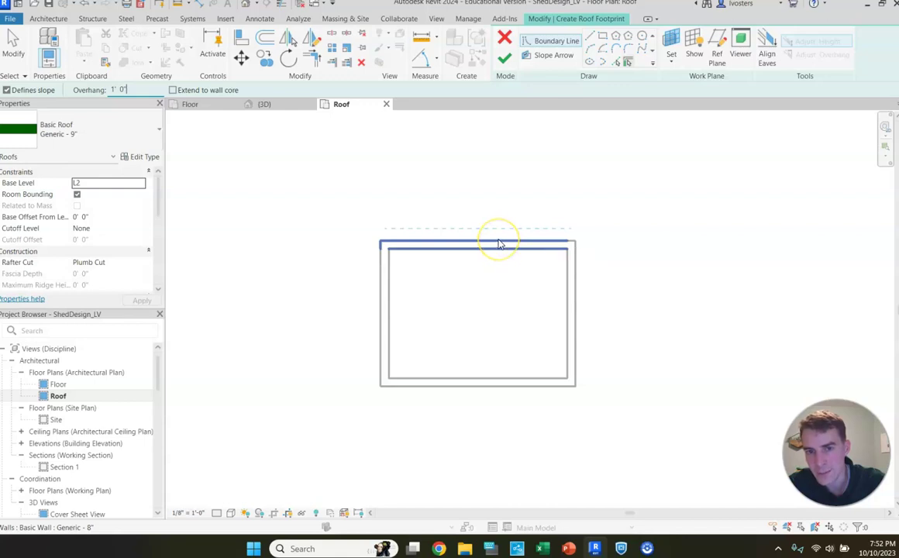
click(500, 242)
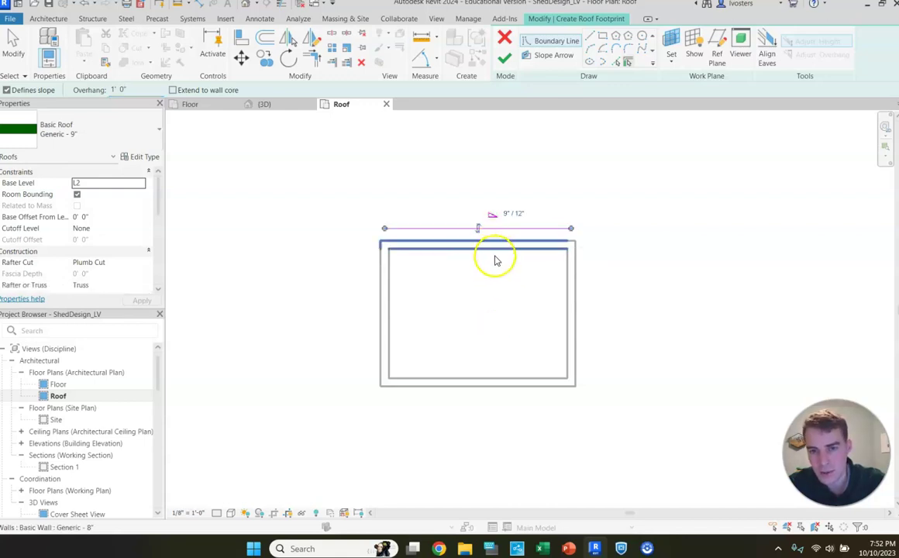
click(501, 392)
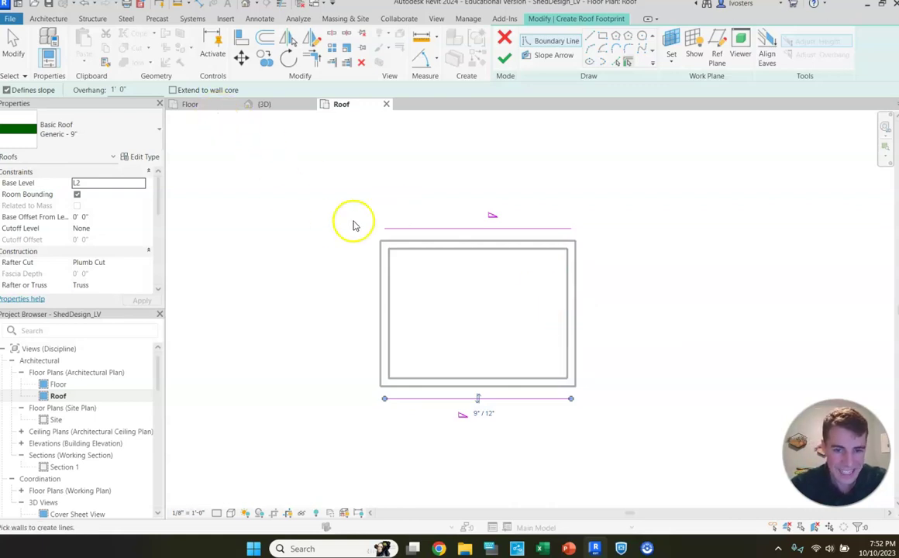
Step: Add non-sloping boundary lines along the right and left walls to close the footprint
click(6, 90)
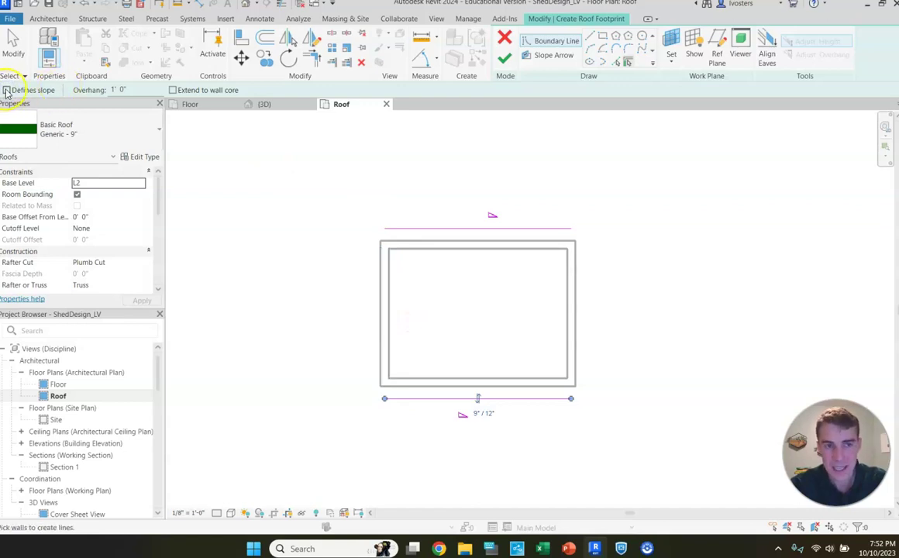
click(575, 314)
click(379, 311)
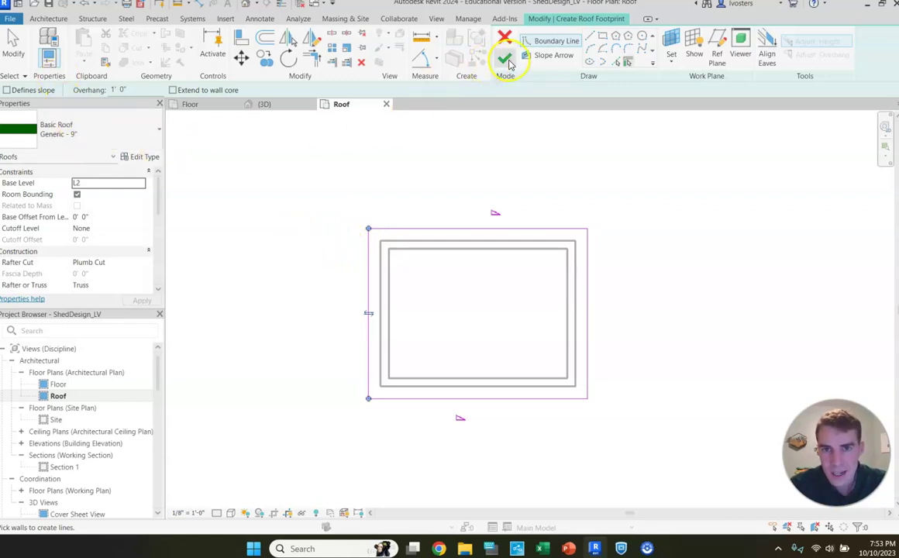
Step: Set the roof type to the insulated asphalt shingle roof
click(119, 132)
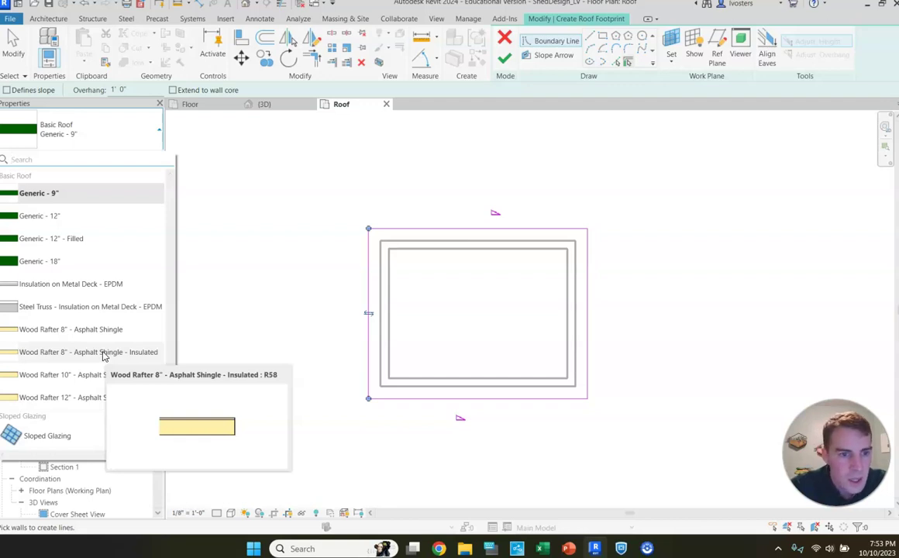
click(51, 358)
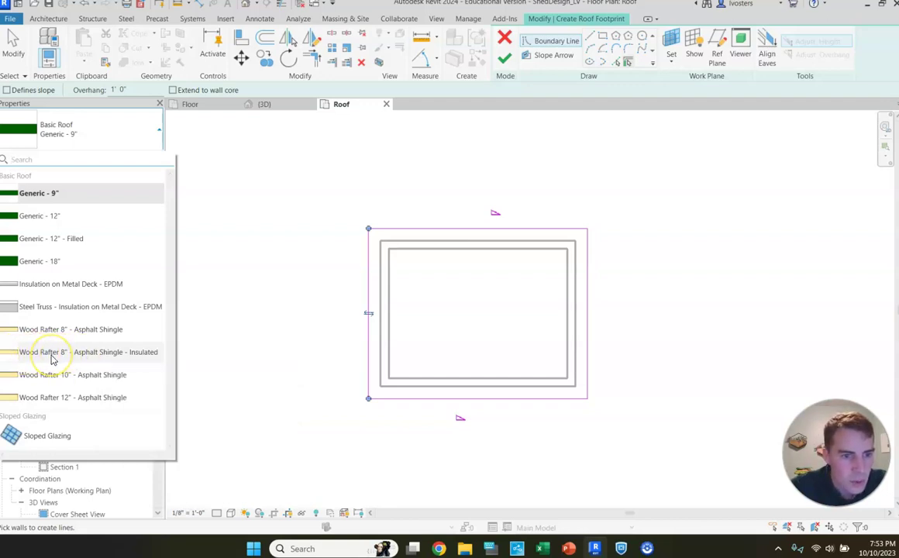
click(64, 357)
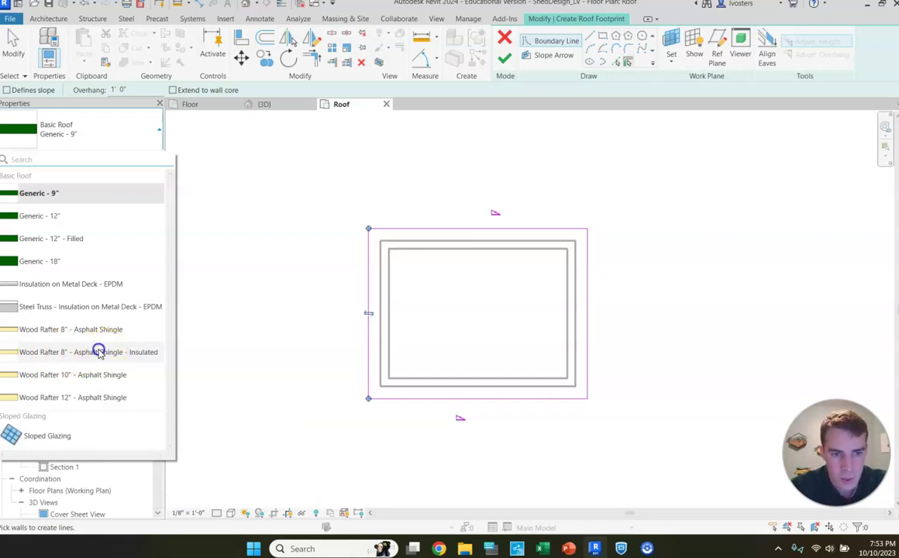
click(100, 351)
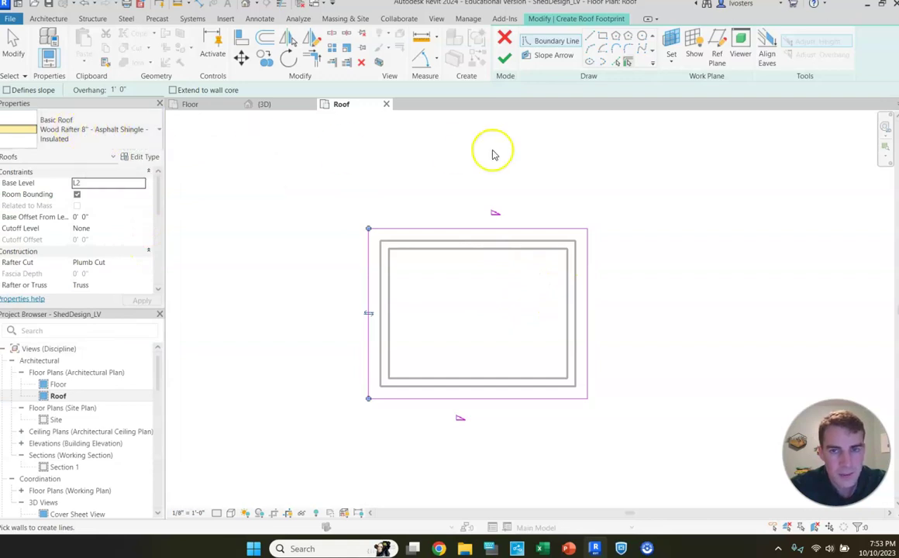
Step: Finish the roof sketch, attach the shed walls to the roof, and deselect it
click(505, 58)
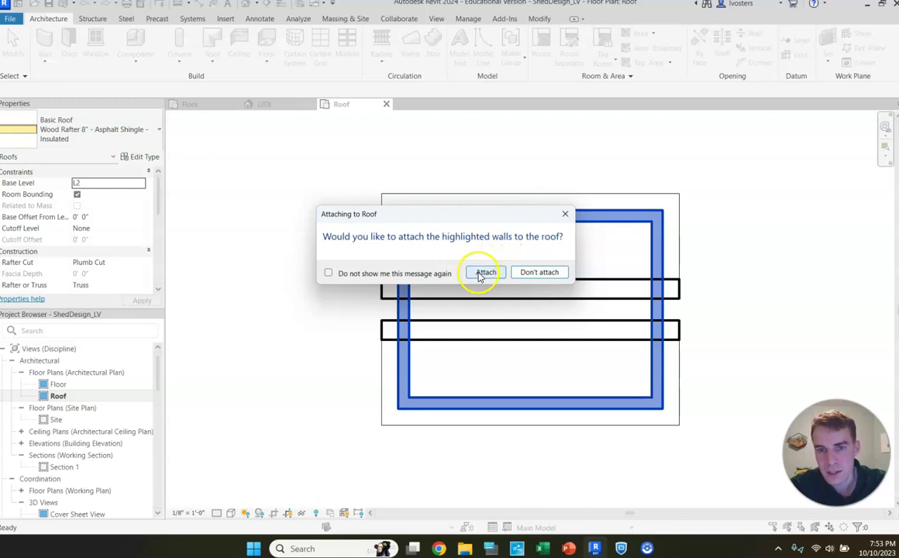
click(485, 273)
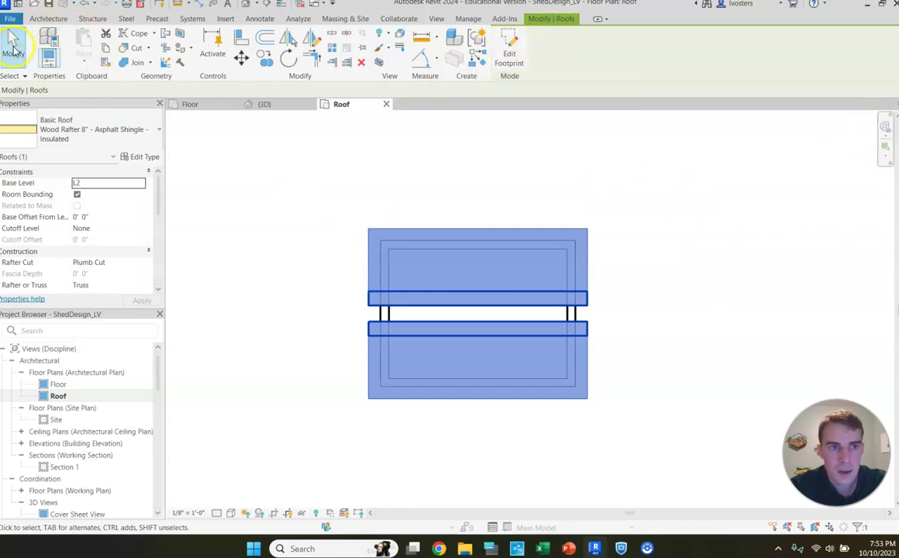
click(14, 44)
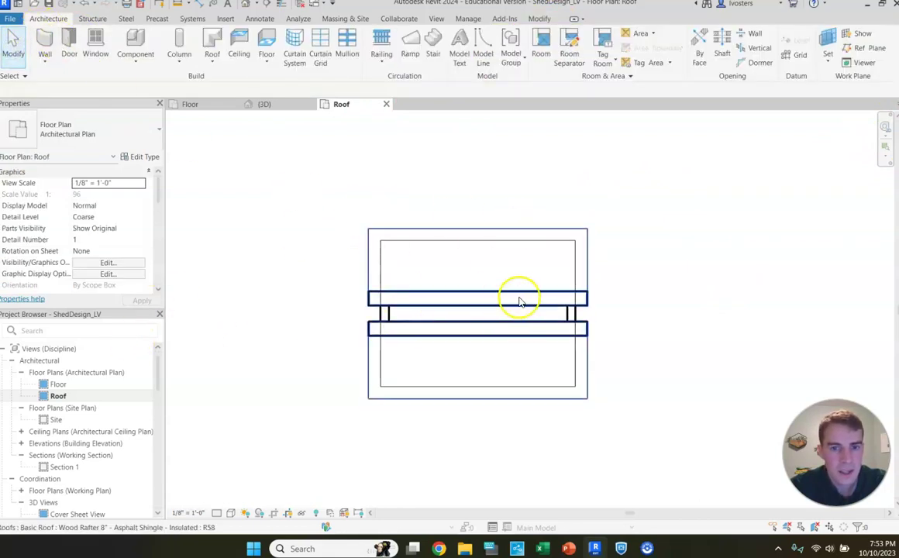
scroll(95, 396, down, 3)
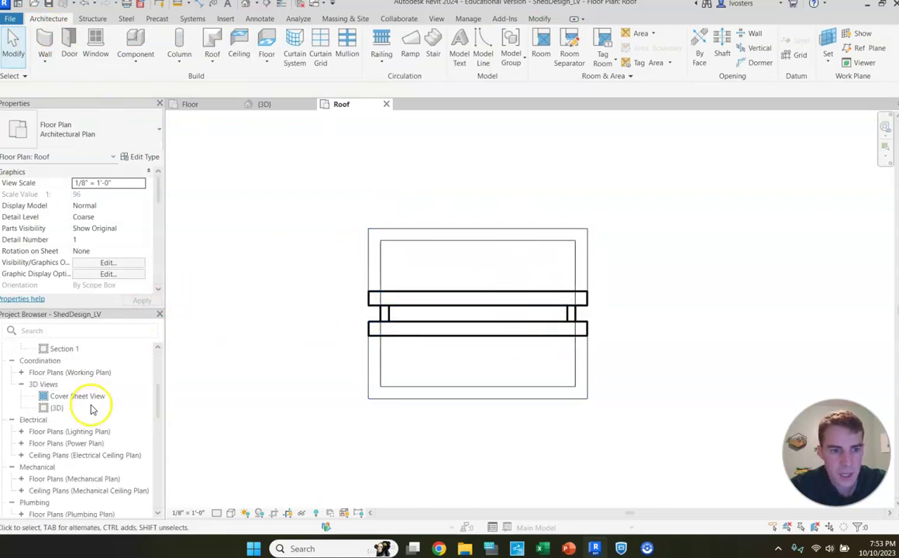
Step: Open the 3D view and orbit around the shed to inspect the roof and gable end
double_click(59, 408)
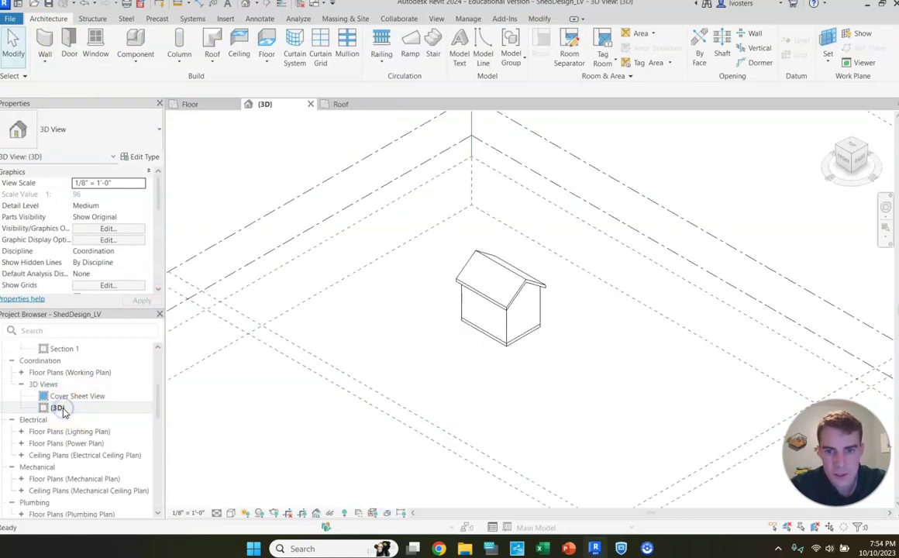
scroll(527, 300, up, 5)
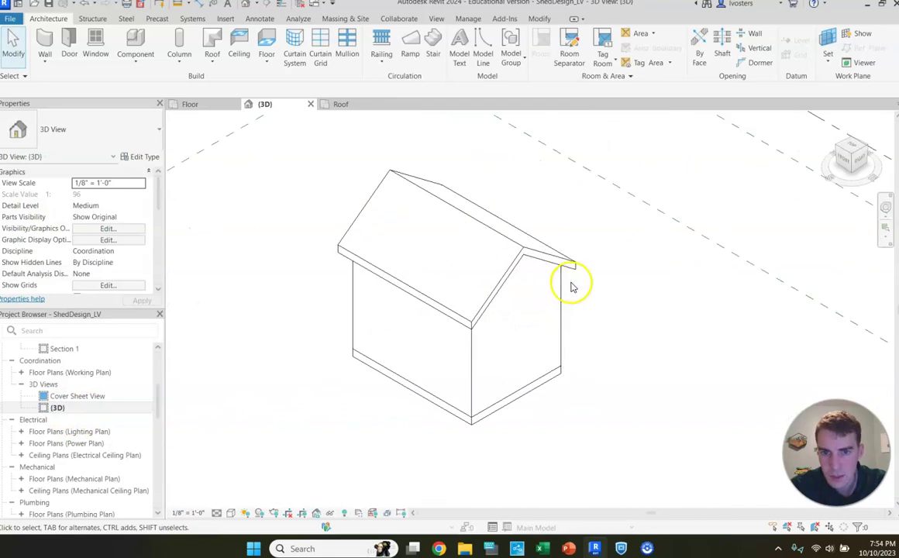
mouse_move(865, 175)
mouse_down()
mouse_move(822, 162)
mouse_move(813, 301)
mouse_up()
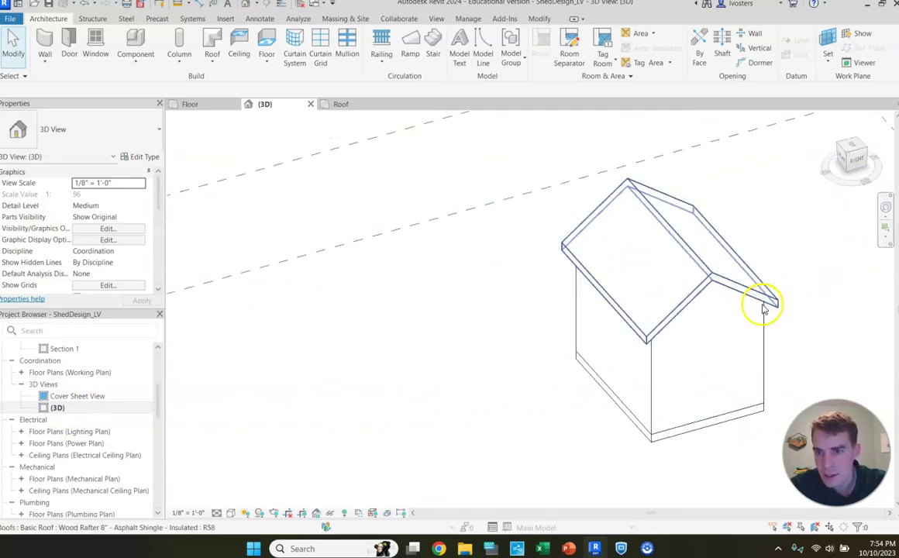
click(853, 155)
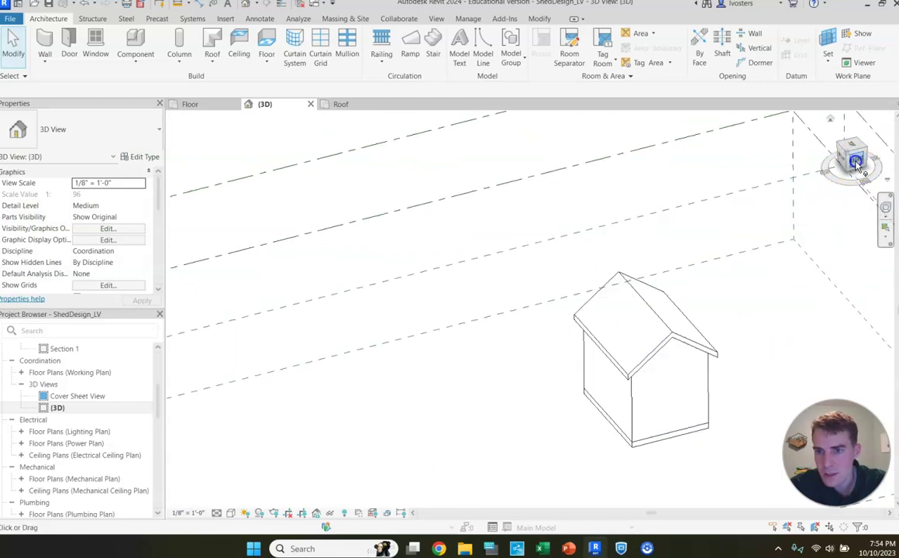
scroll(576, 338, up, 3)
scroll(574, 338, up, 3)
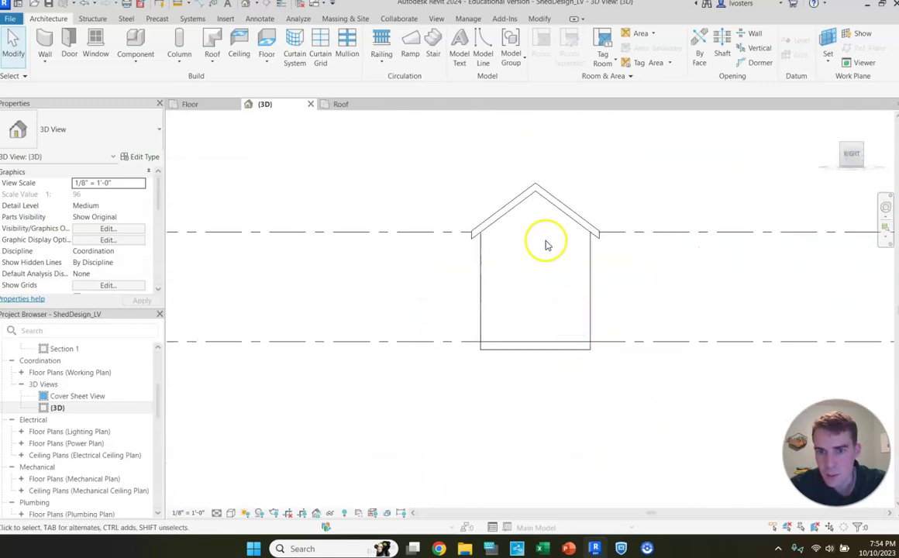
click(846, 151)
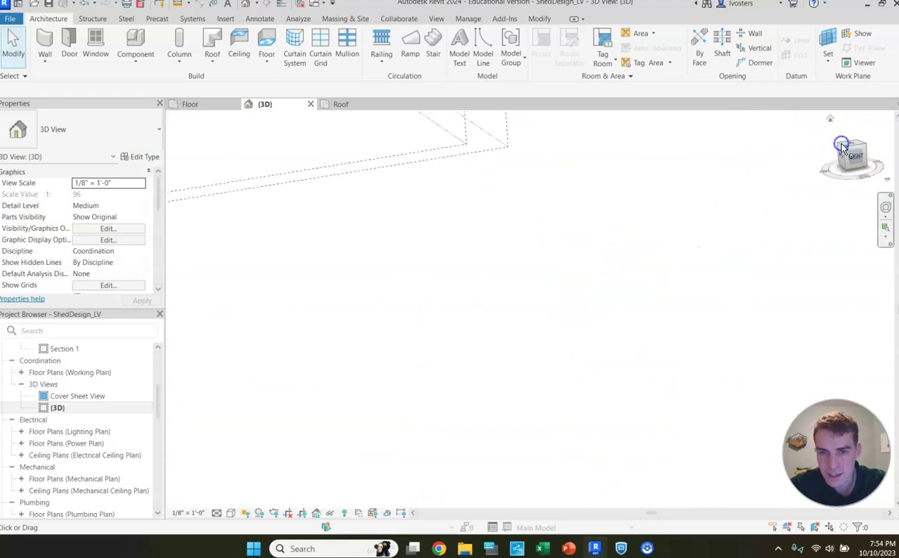
scroll(520, 264, up, 3)
scroll(529, 297, up, 2)
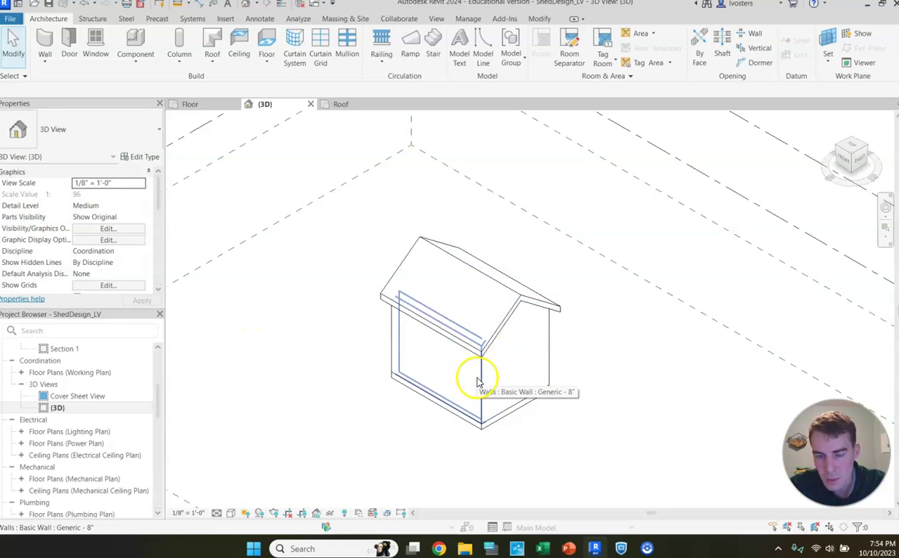
scroll(106, 395, down, 2)
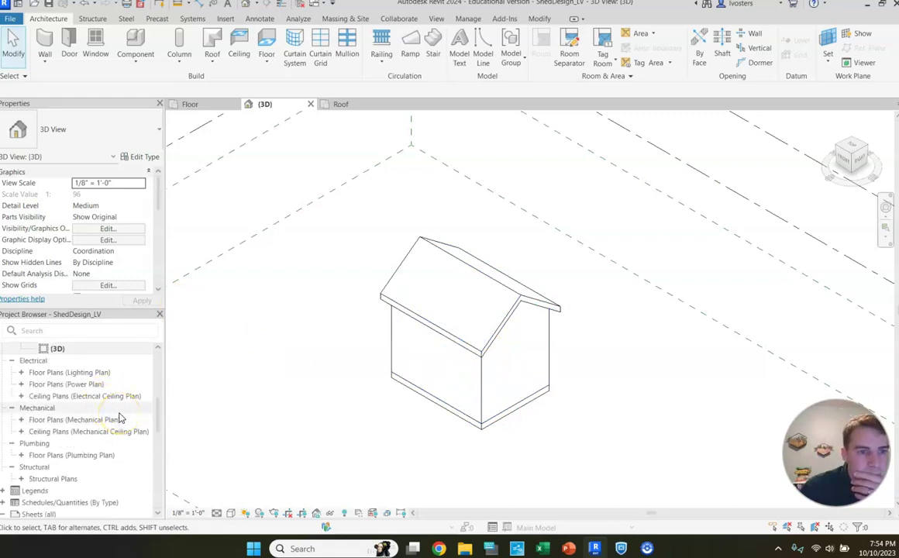
Step: Expand the Elevations list in the Project Browser to show East, North, South and West
drag(155, 418, 155, 380)
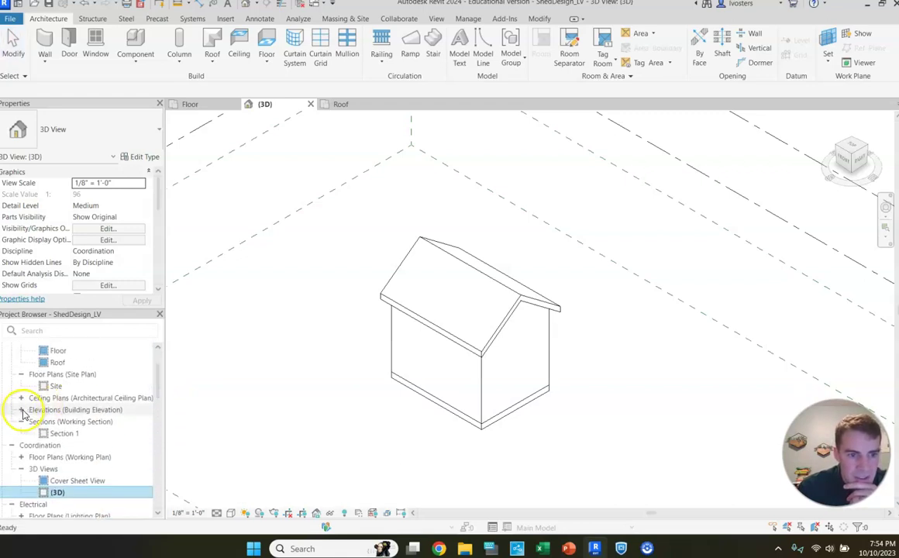
click(22, 411)
scroll(47, 387, up, 2)
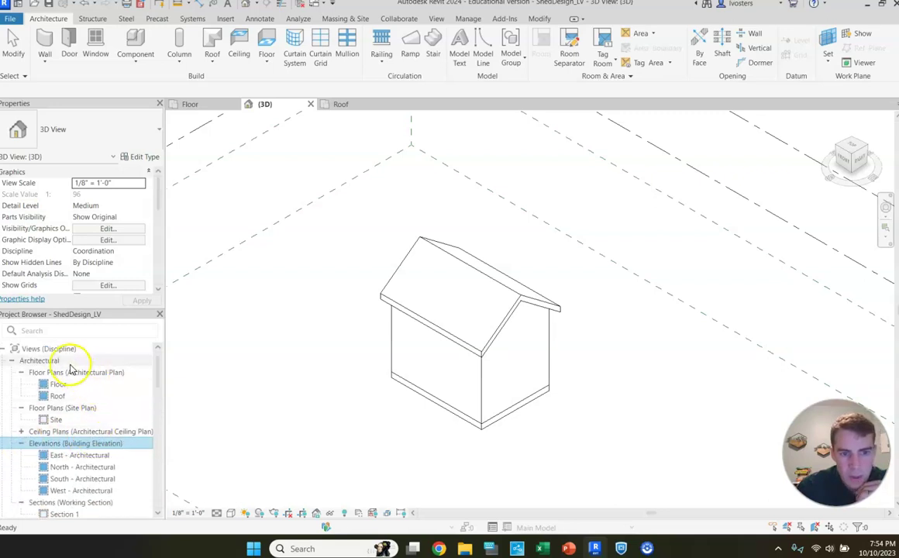
scroll(86, 422, down, 2)
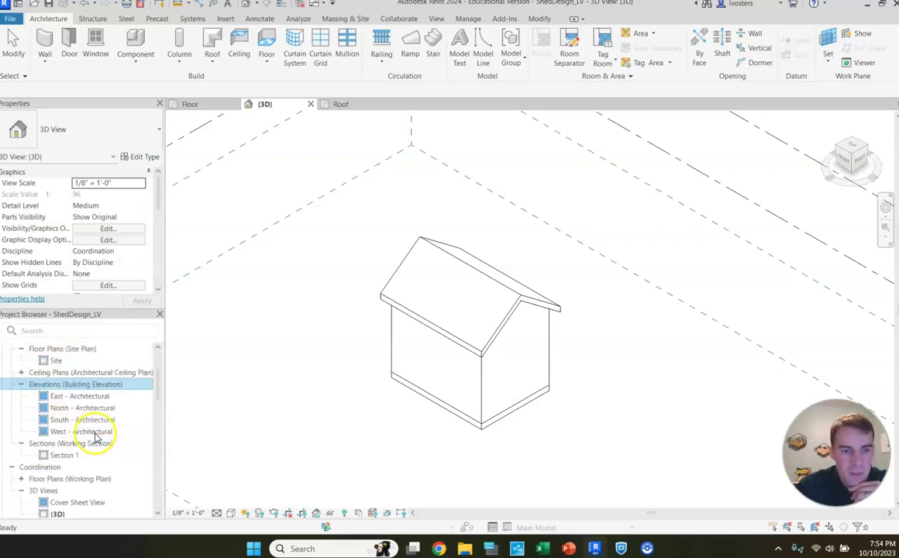
Step: In the East elevation, lower level L2 from 12'-0" to 8'
double_click(116, 397)
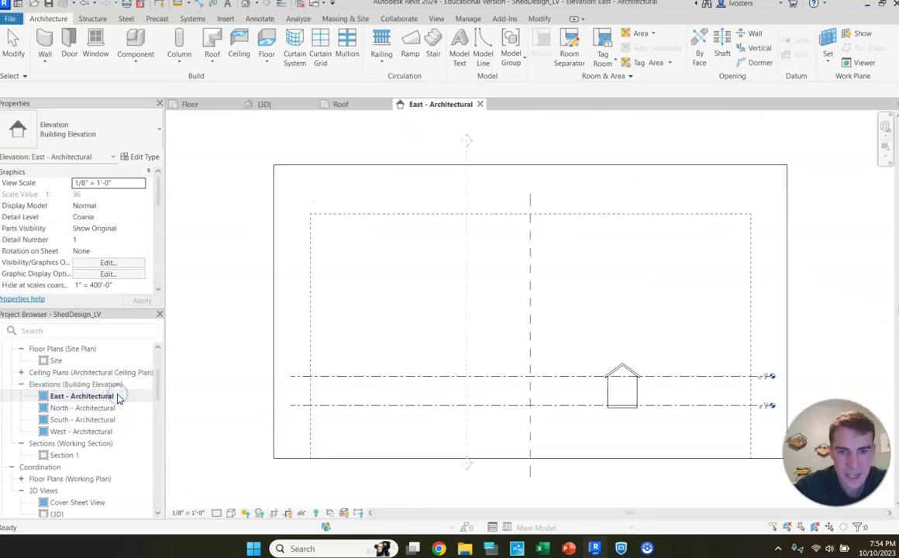
scroll(668, 375, up, 1)
scroll(666, 376, up, 2)
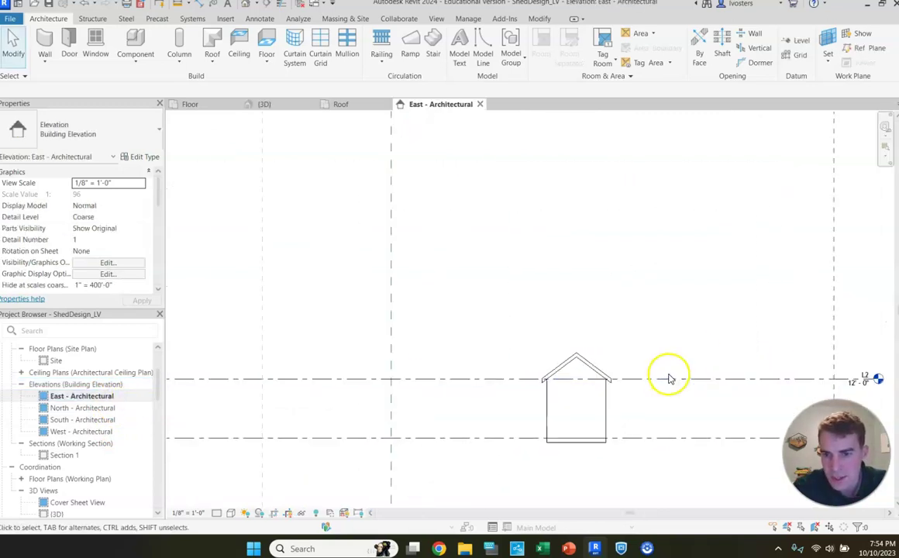
scroll(698, 368, up, 2)
mouse_move(705, 365)
middle_down()
mouse_move(590, 316)
mouse_move(530, 313)
middle_up()
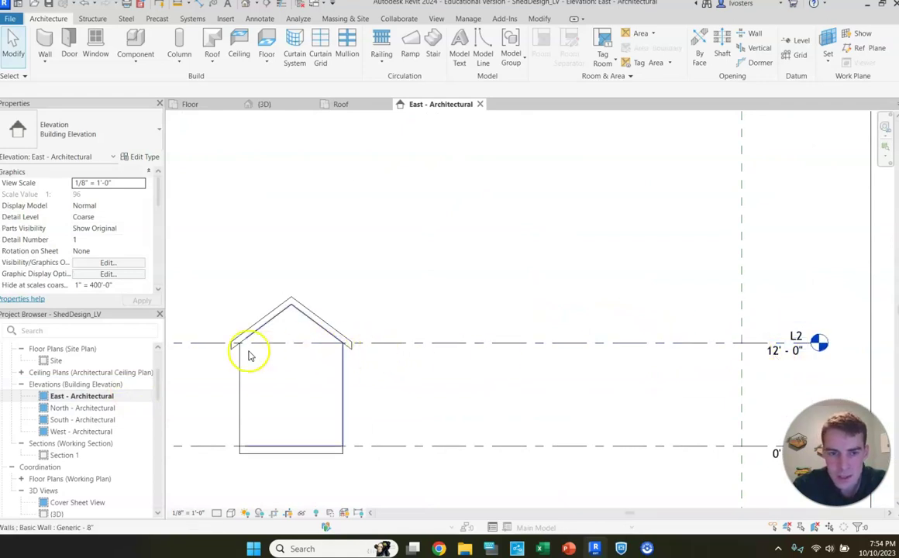
click(764, 353)
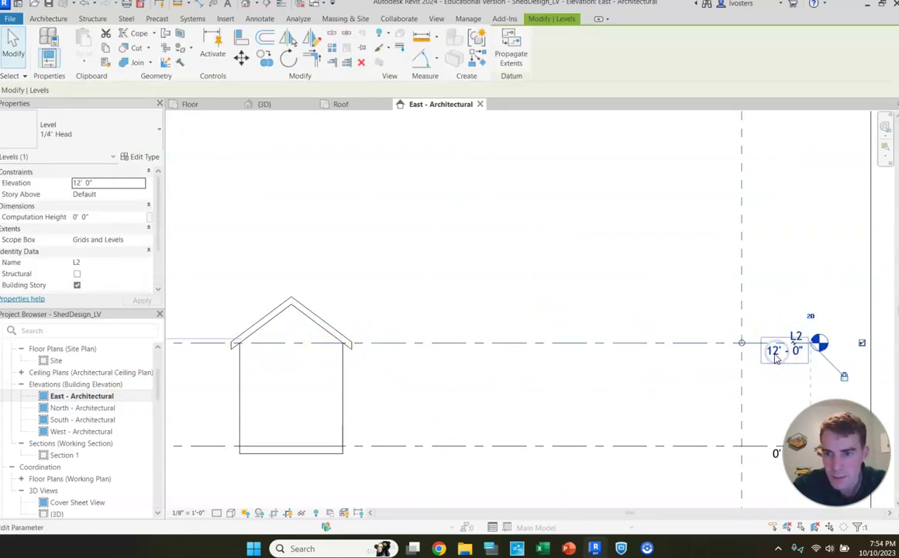
click(775, 357)
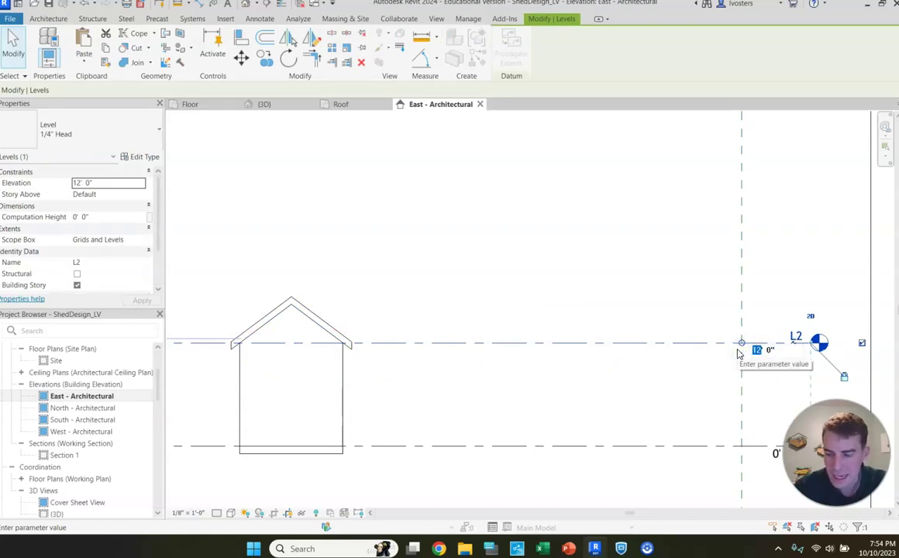
text(8)
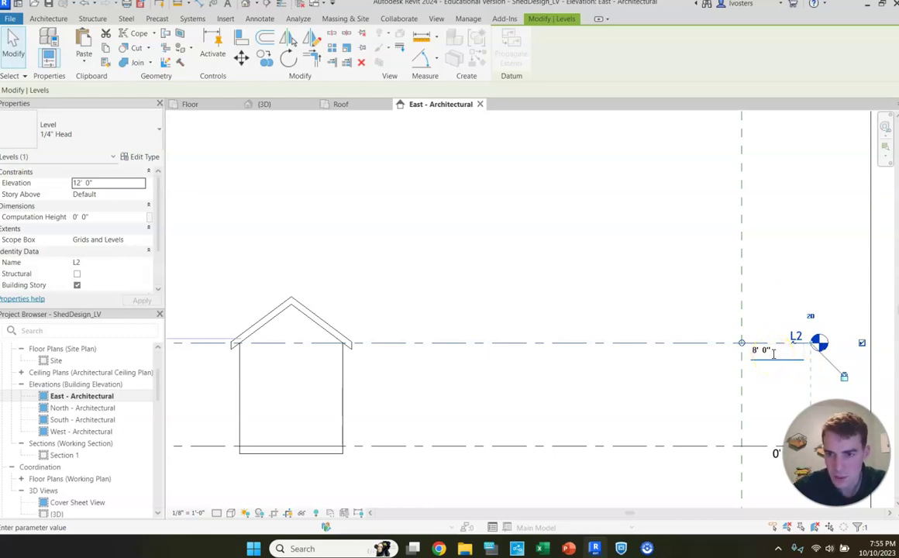
key(Return)
Step: Deselect L2, recentre the elevation and return to the 3D shed view
click(672, 297)
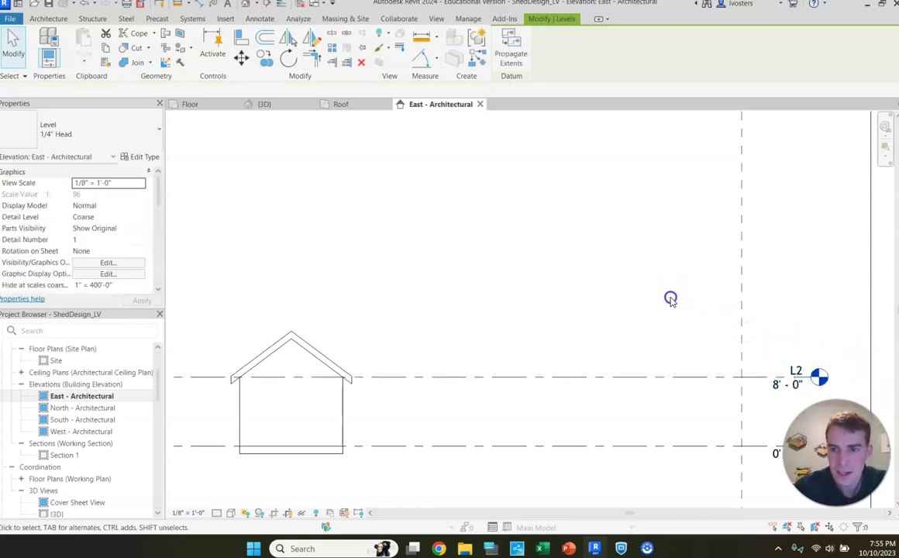
middle_drag(341, 290, 588, 299)
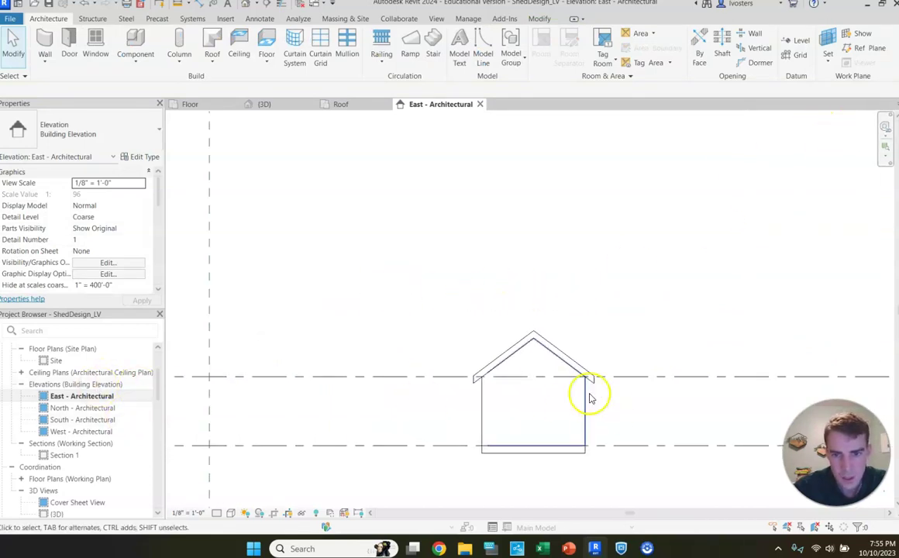
scroll(94, 444, down, 3)
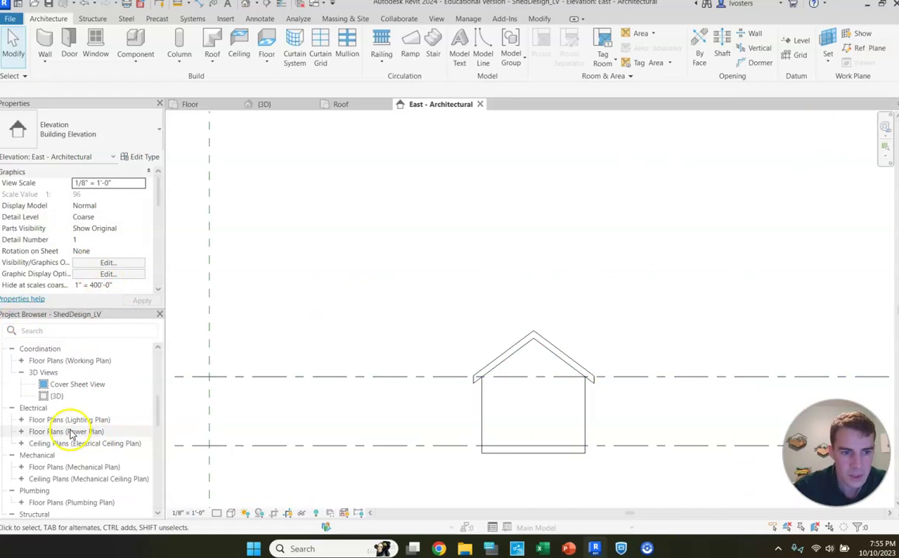
double_click(57, 396)
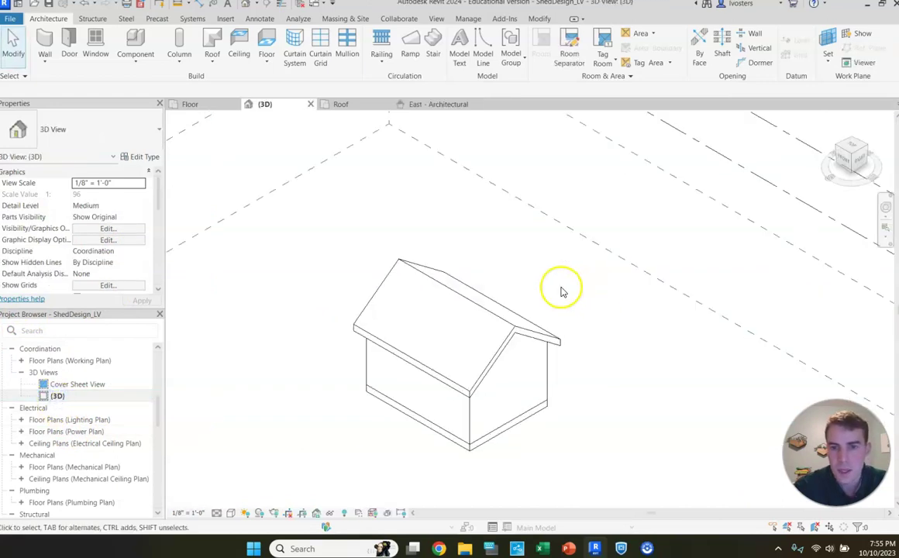
mouse_move(578, 315)
shift+middle_down()
mouse_move(602, 280)
mouse_move(629, 271)
shift+middle_up()
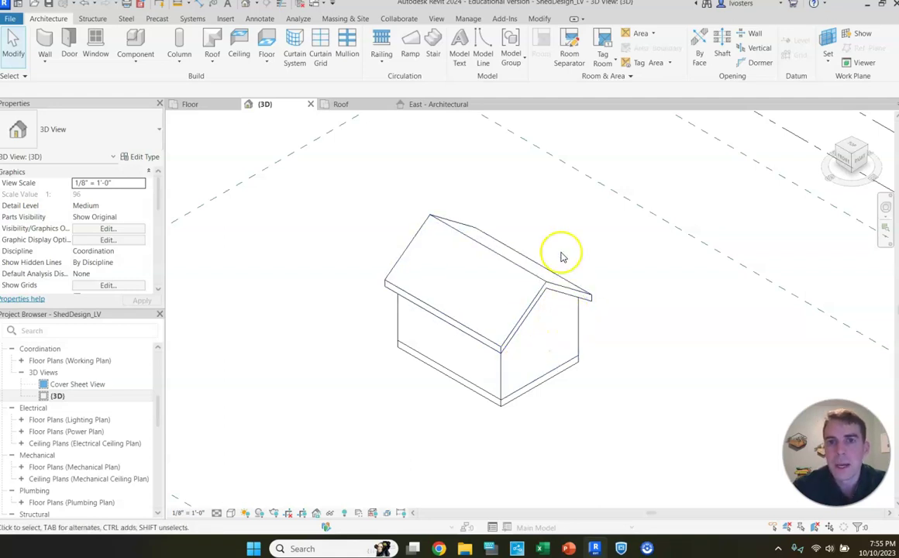
Step: Select a shed wall and view the shed straight on from its gable end
click(538, 301)
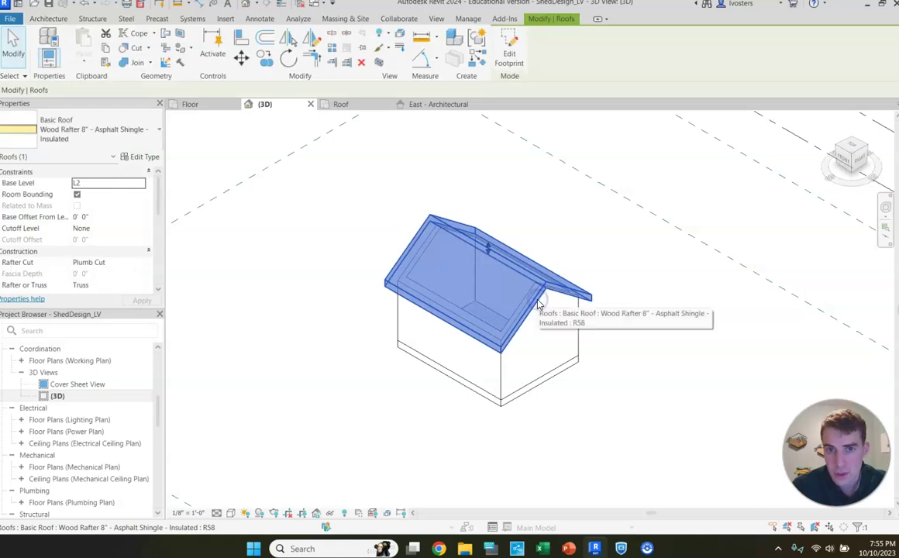
click(669, 270)
click(500, 380)
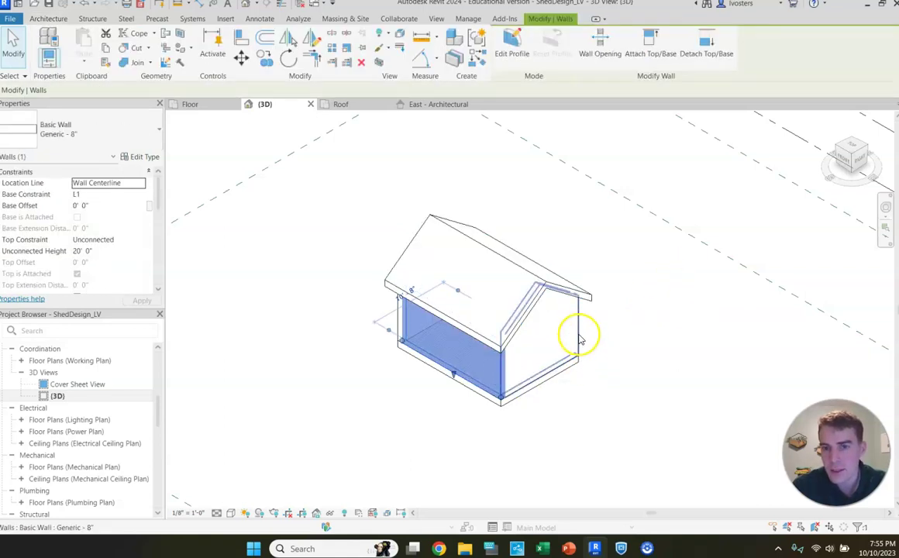
click(862, 160)
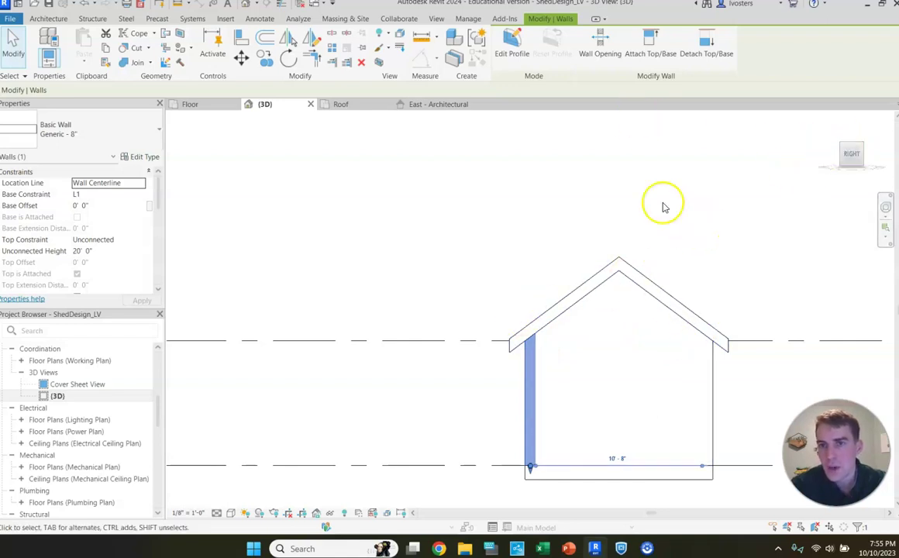
Step: Attach the gable end wall to the roof and return to an angled corner view
click(548, 330)
click(710, 408)
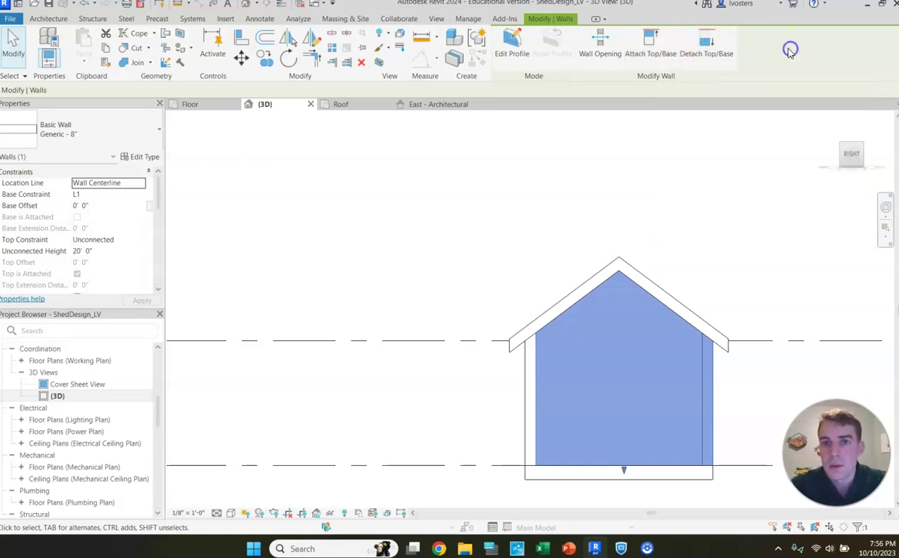
scroll(535, 225, down, 1)
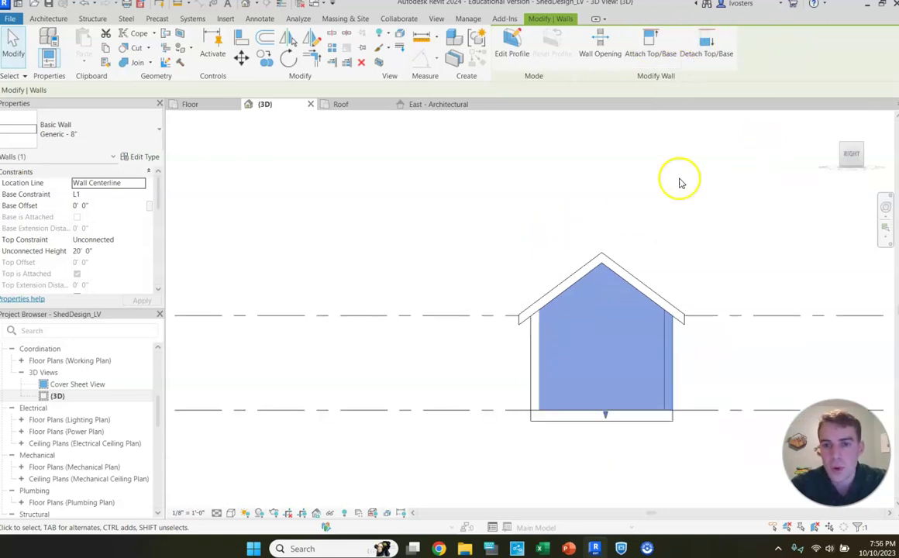
click(845, 149)
click(675, 316)
mouse_move(673, 294)
middle_down()
mouse_move(668, 267)
mouse_move(771, 259)
middle_up()
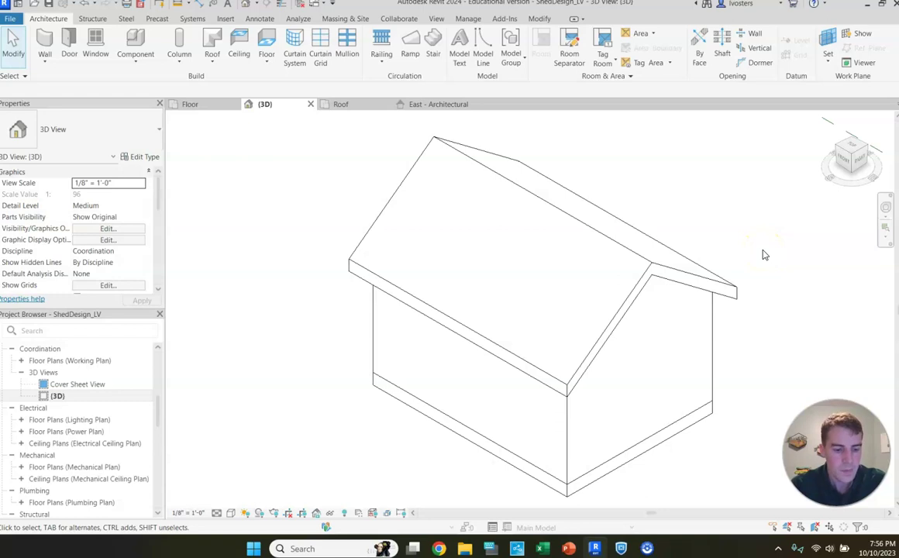
scroll(735, 237, down, 1)
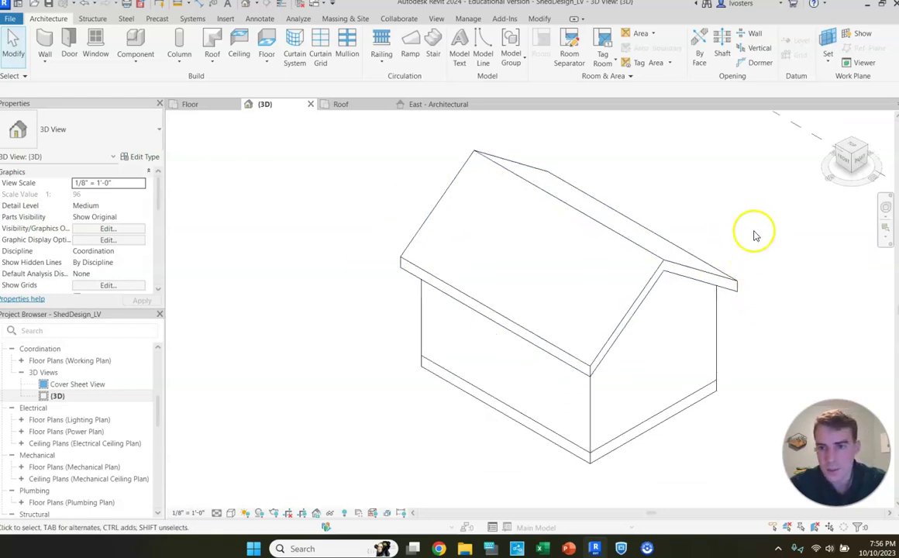
middle_drag(756, 234, 766, 245)
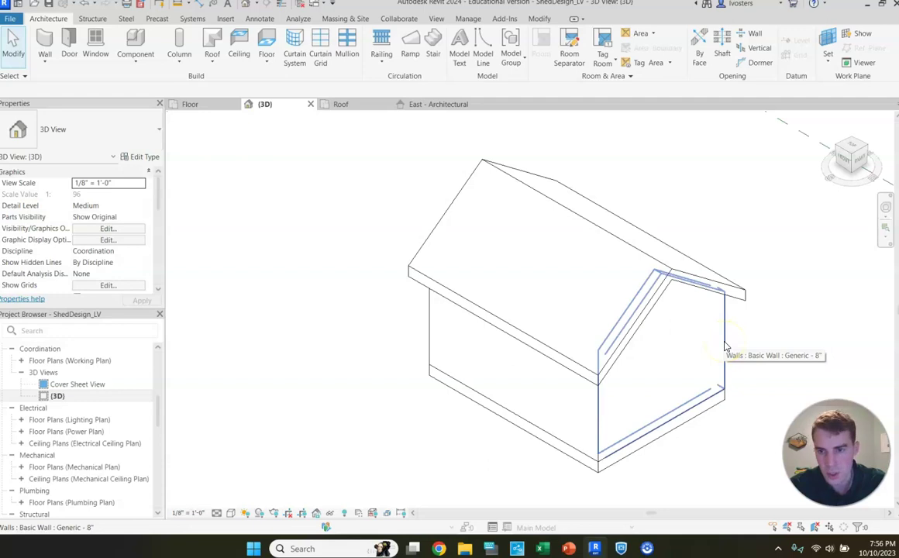
click(725, 347)
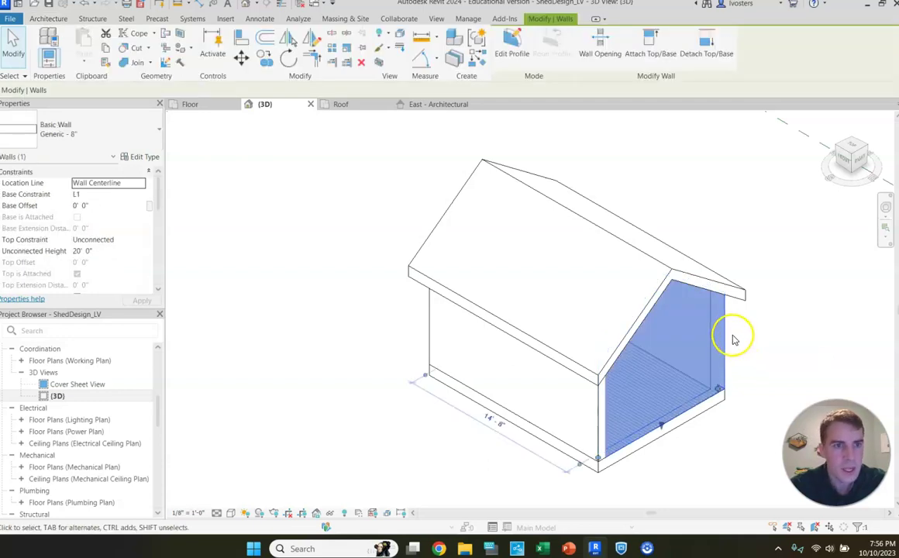
click(803, 341)
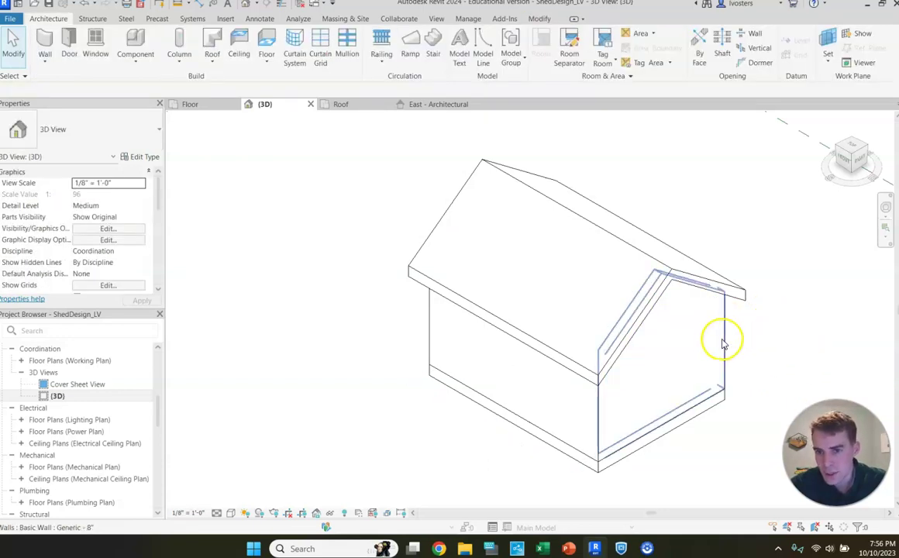
click(722, 344)
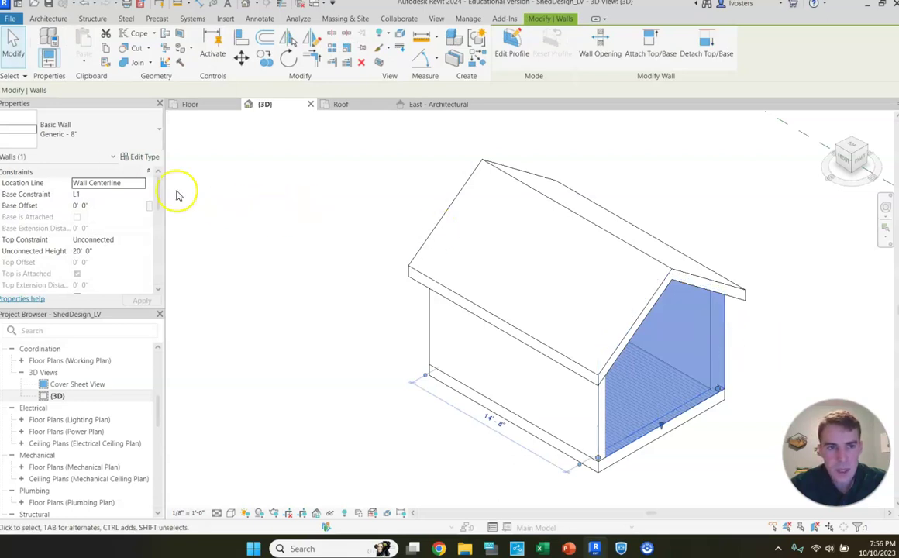
click(131, 129)
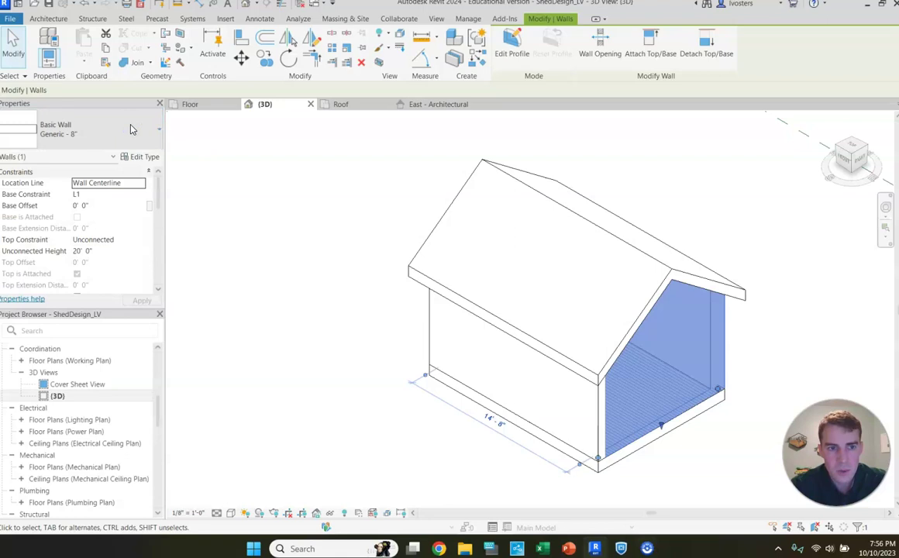
click(157, 134)
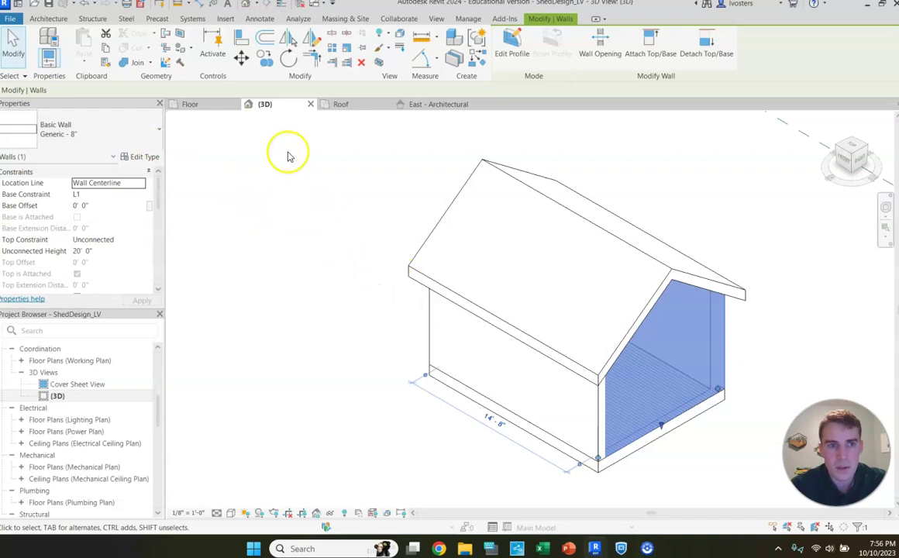
click(348, 207)
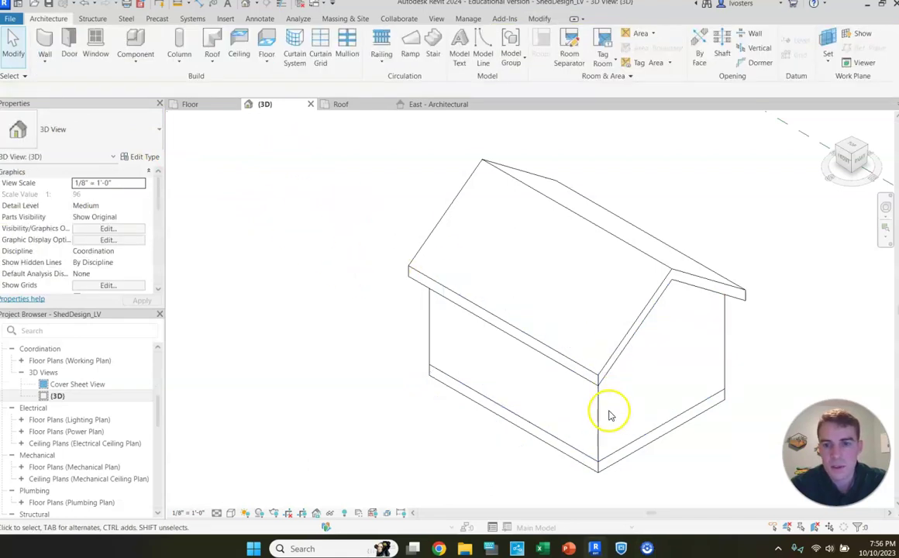
click(728, 368)
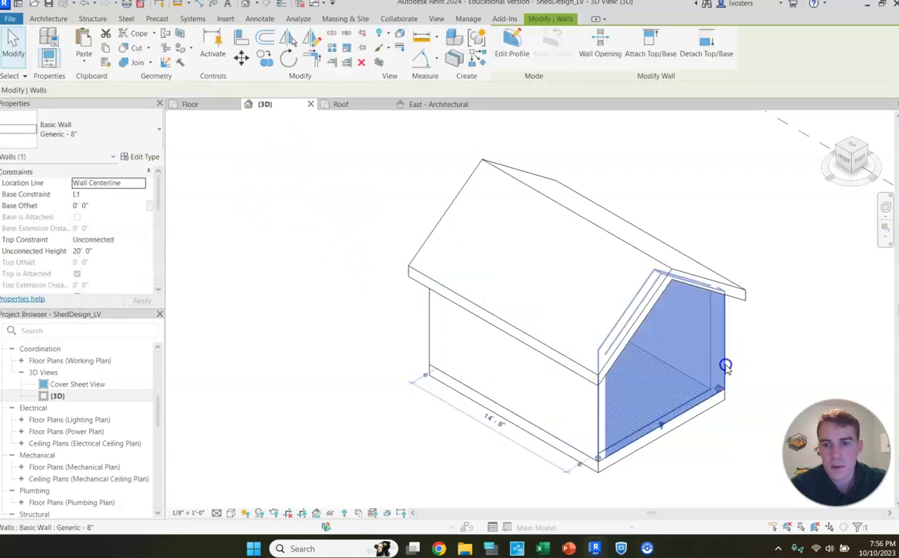
click(152, 130)
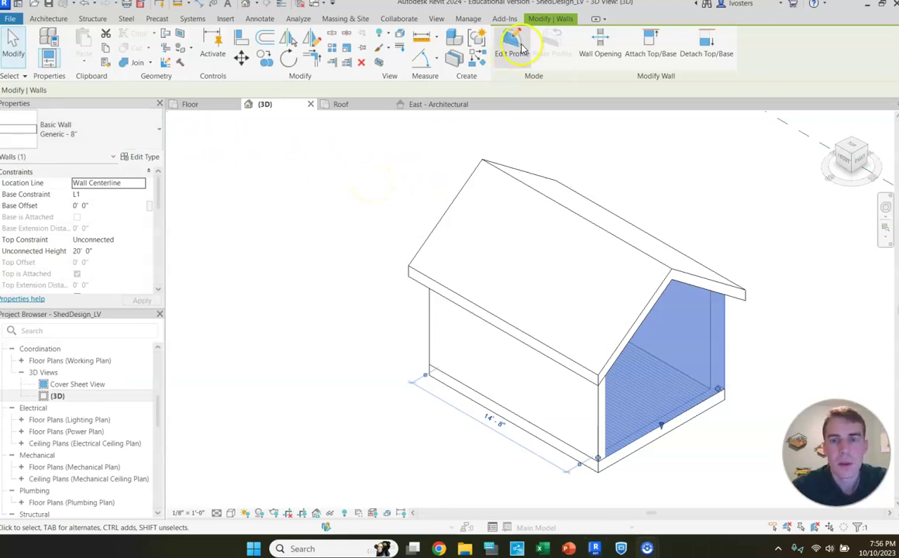
click(300, 195)
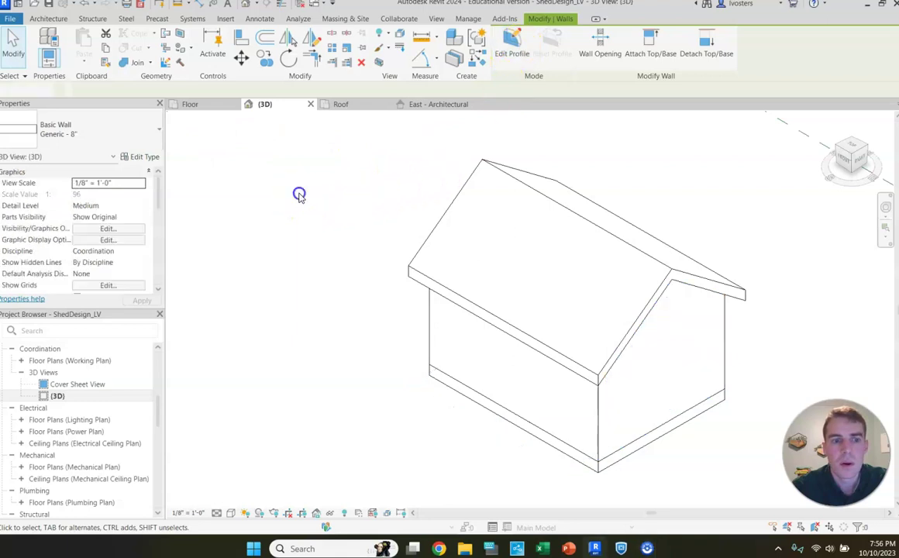
click(839, 149)
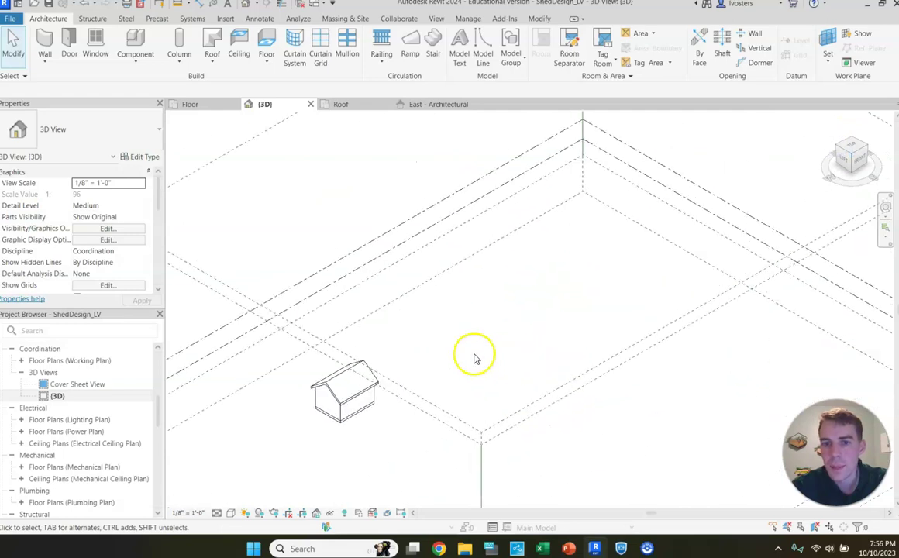
scroll(476, 357, up, 3)
middle_click(841, 254)
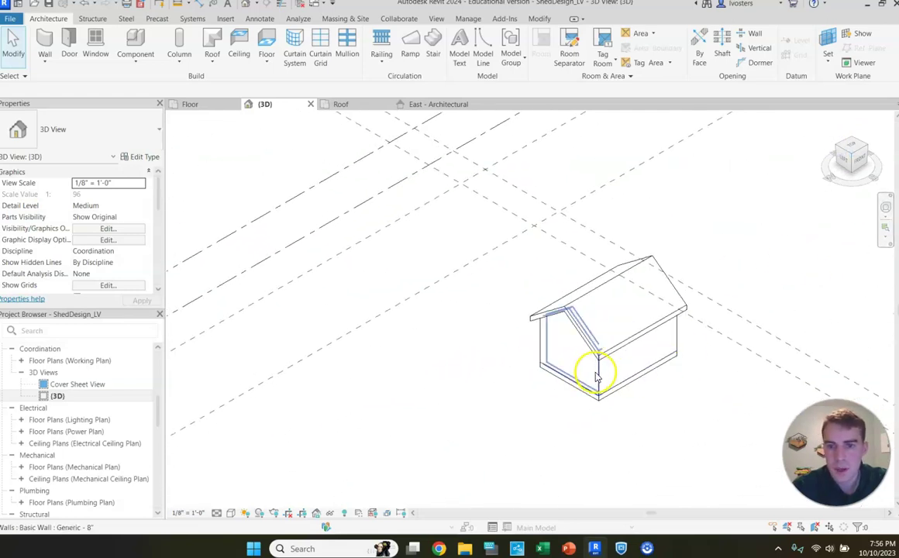
click(597, 375)
click(138, 133)
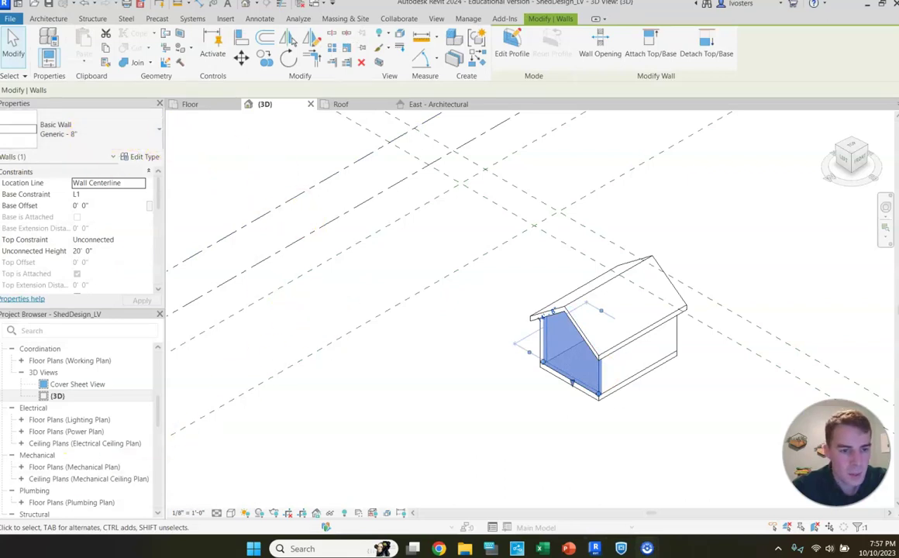
Step: Change the gable wall type to Basic Wall: Exterior - Brick on Mtl. Stud and zoom in
click(143, 132)
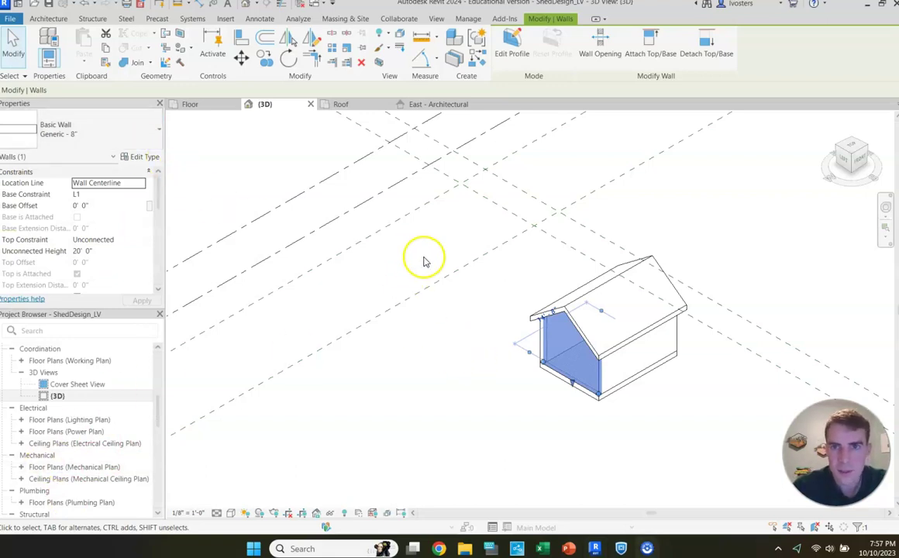
click(136, 128)
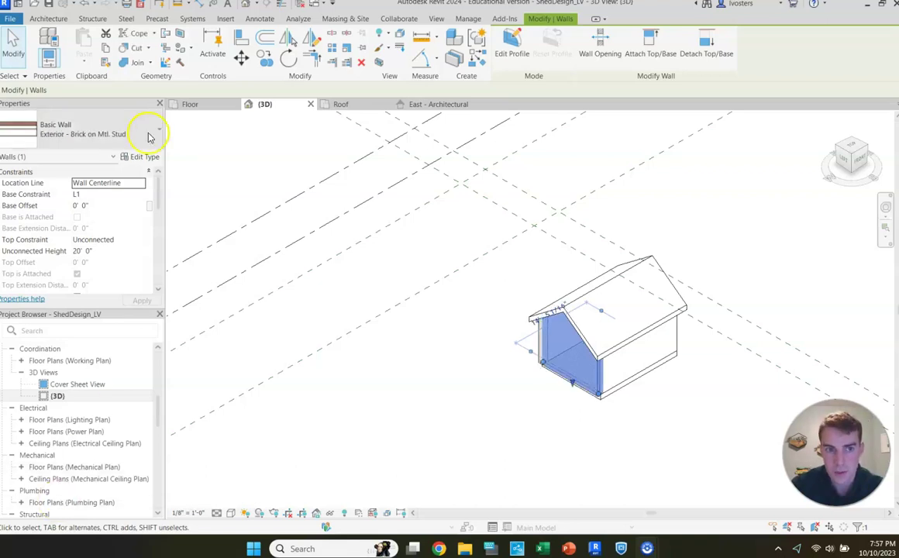
click(101, 135)
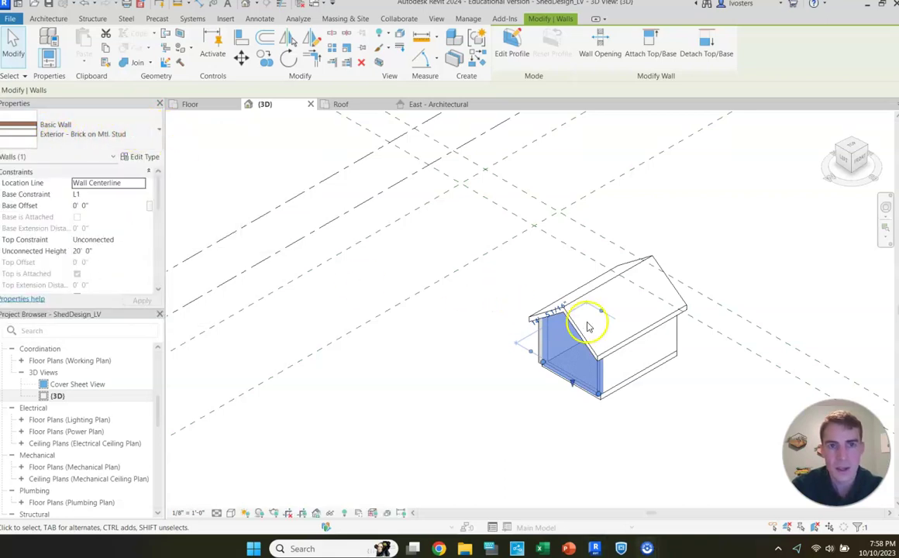
scroll(616, 367, up, 2)
scroll(617, 367, up, 2)
scroll(589, 369, up, 2)
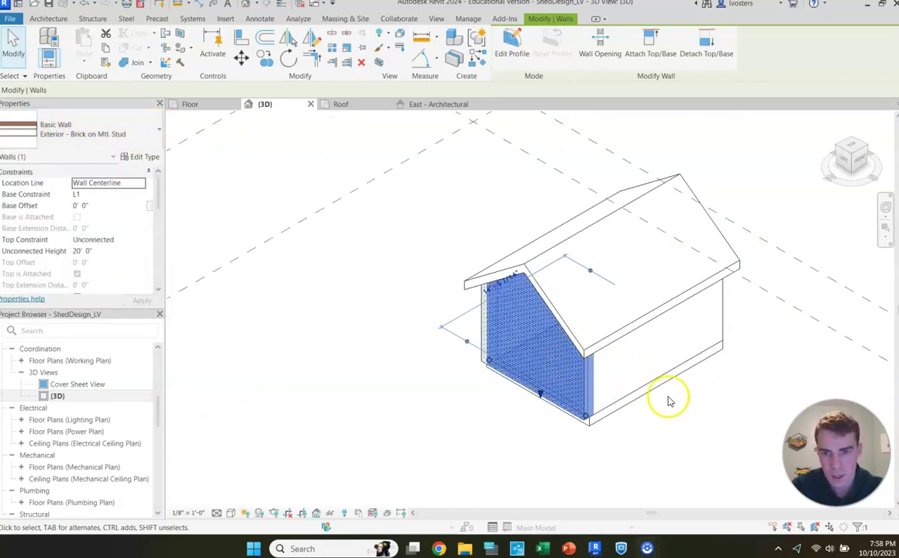
click(585, 455)
scroll(572, 345, up, 2)
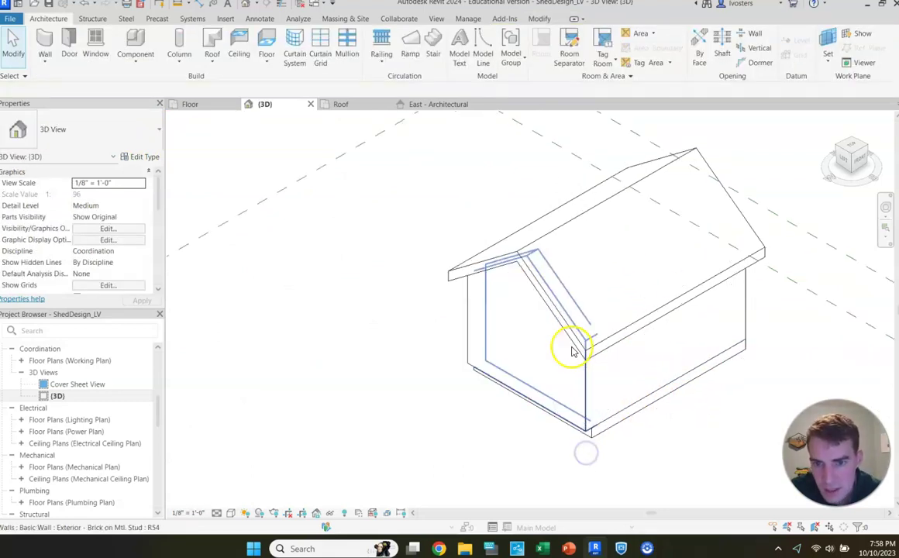
scroll(545, 367, up, 2)
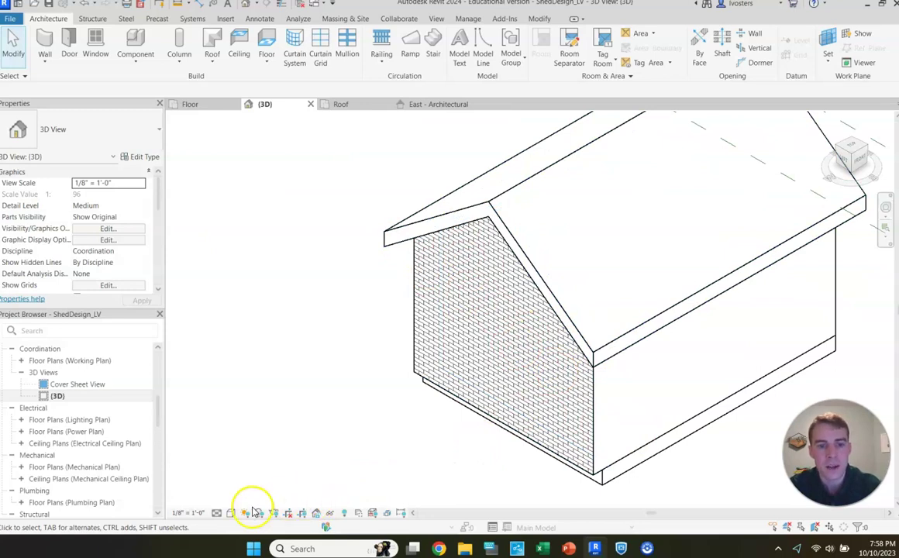
Step: Switch the visual style to Shaded and zoom in on the brick gable from another corner
click(232, 514)
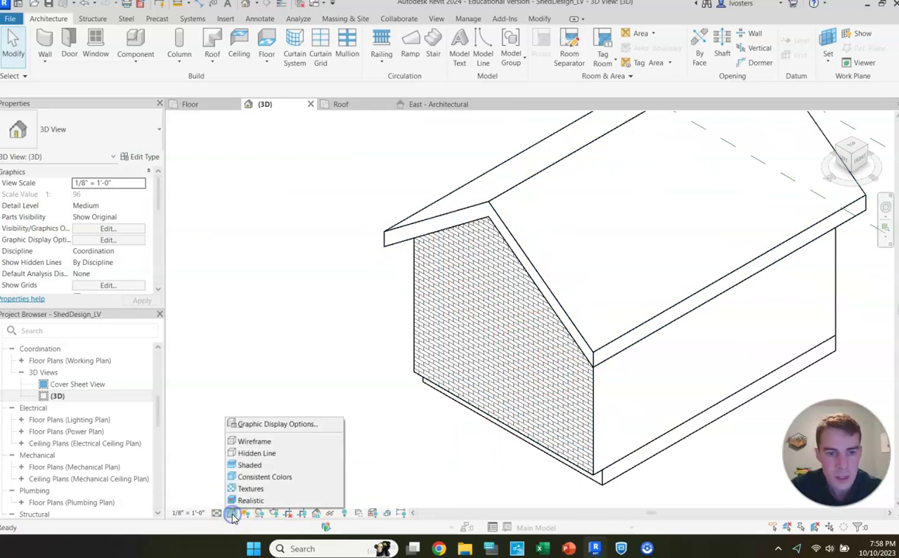
click(249, 466)
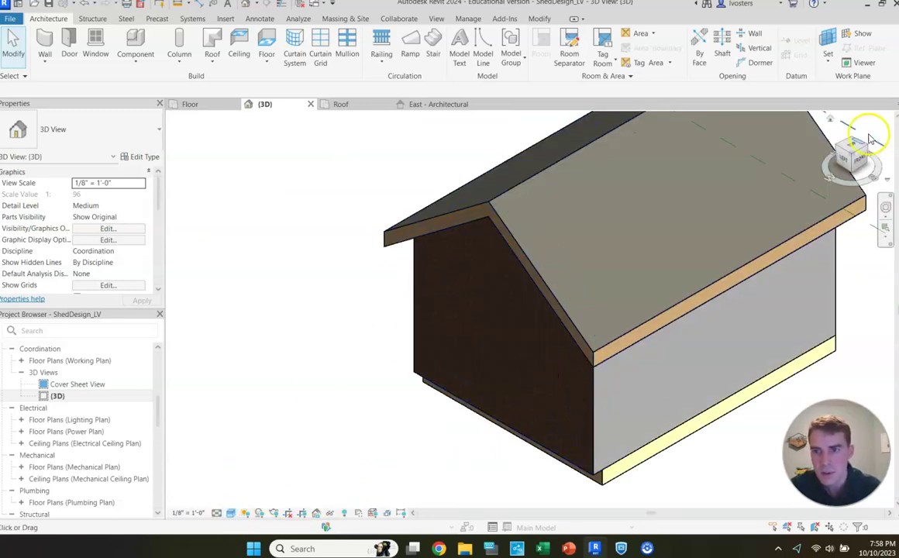
click(836, 147)
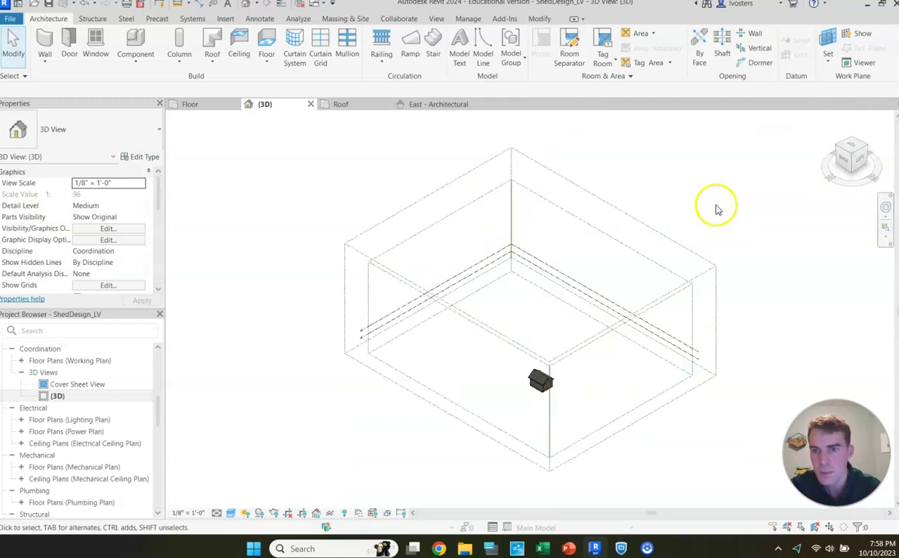
scroll(551, 396, up, 3)
scroll(496, 325, up, 3)
scroll(663, 320, up, 2)
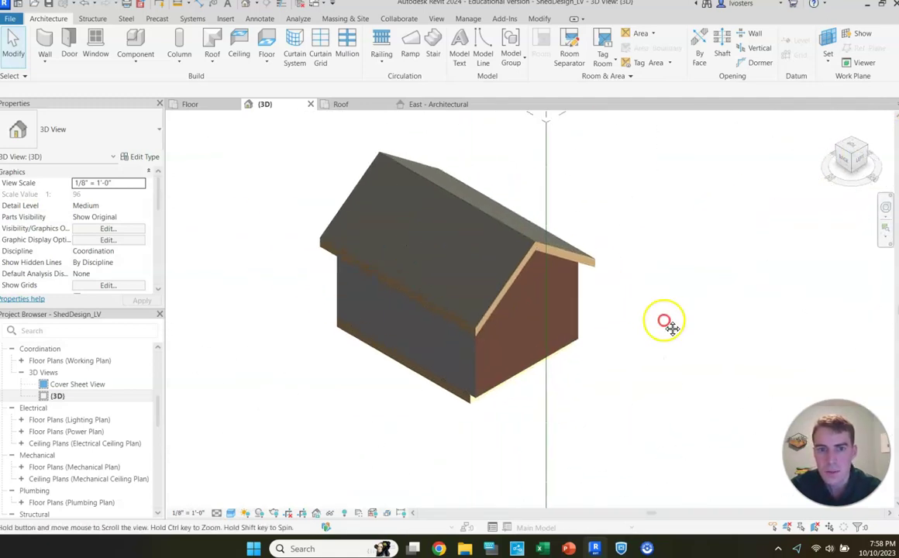
scroll(667, 324, up, 2)
scroll(682, 321, up, 2)
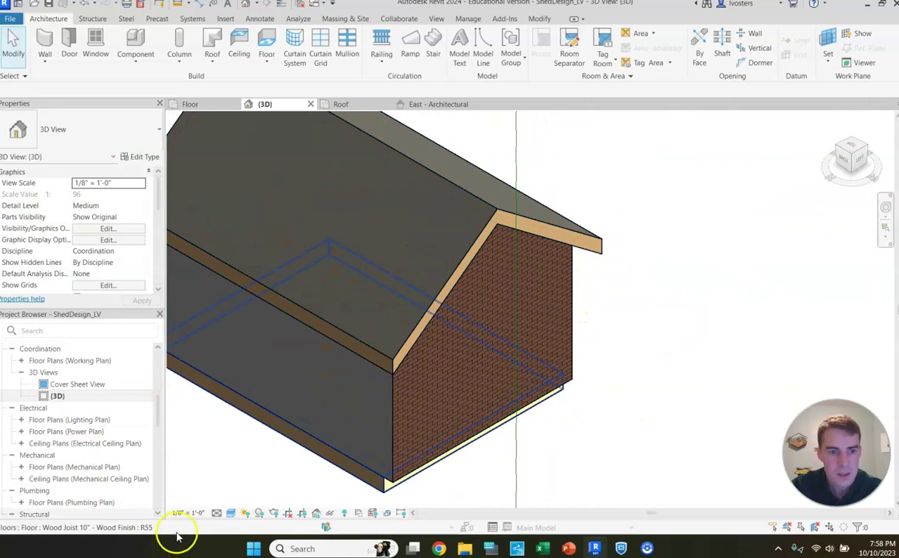
click(231, 513)
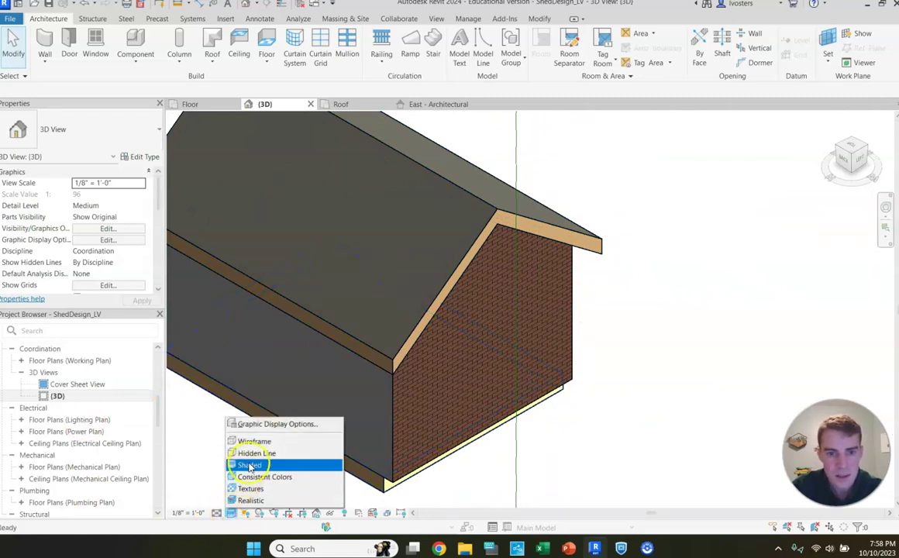
Step: Set the 3D view to the Realistic visual style and pan to frame the shed
click(260, 500)
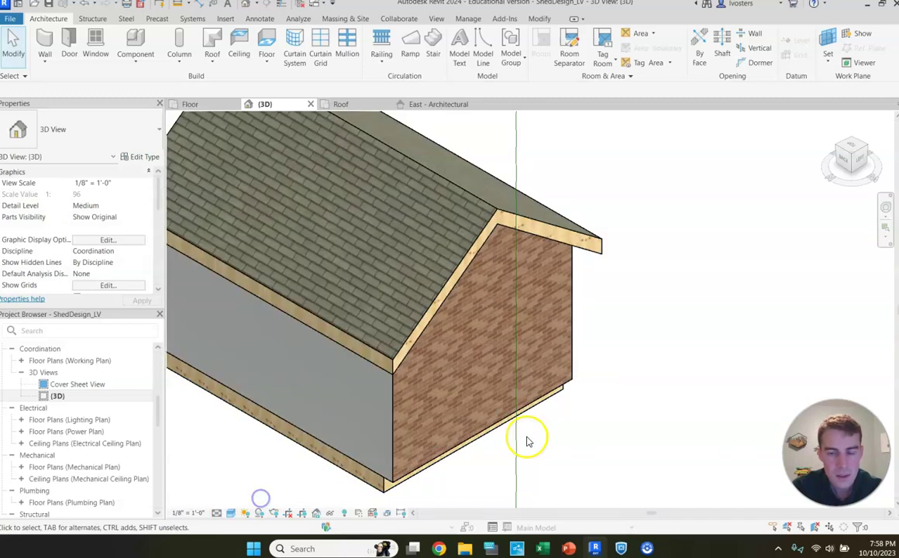
mouse_move(692, 247)
middle_down()
mouse_move(729, 264)
mouse_move(776, 260)
middle_up()
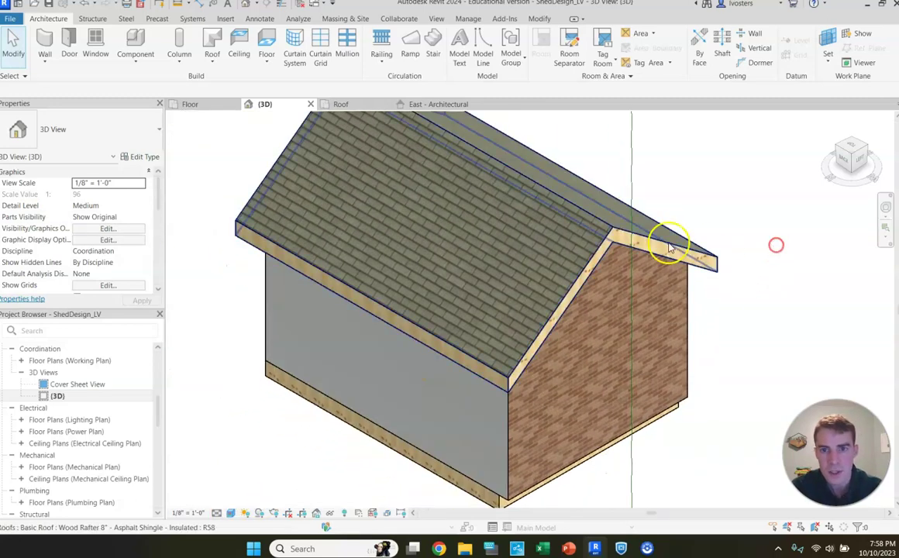